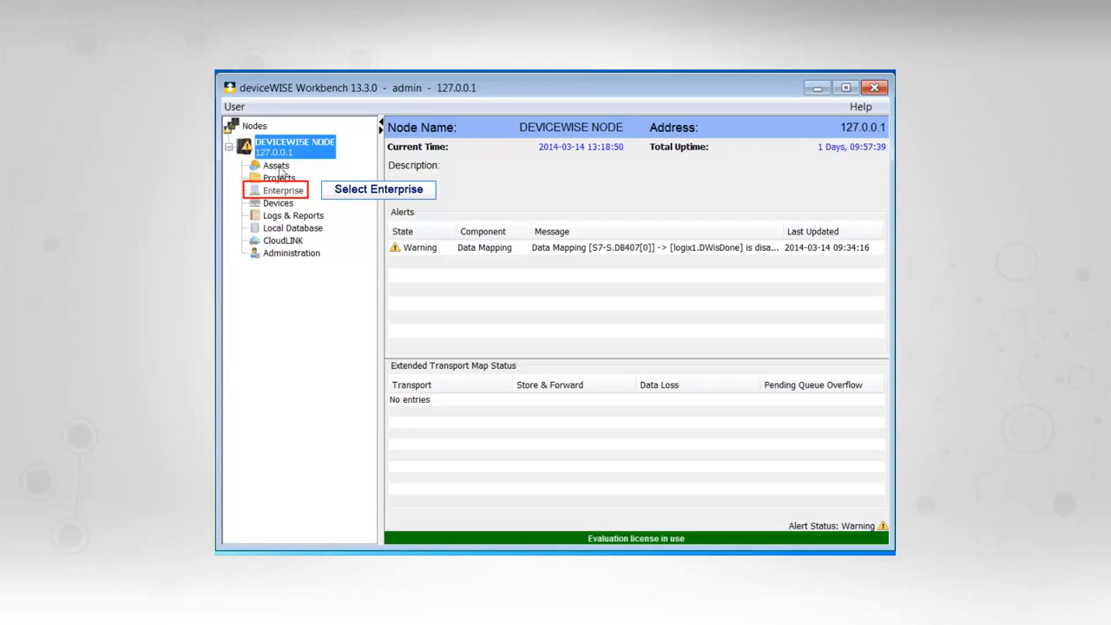
Start a new enterprise transport of type DB and review the supported database types.
click(286, 192)
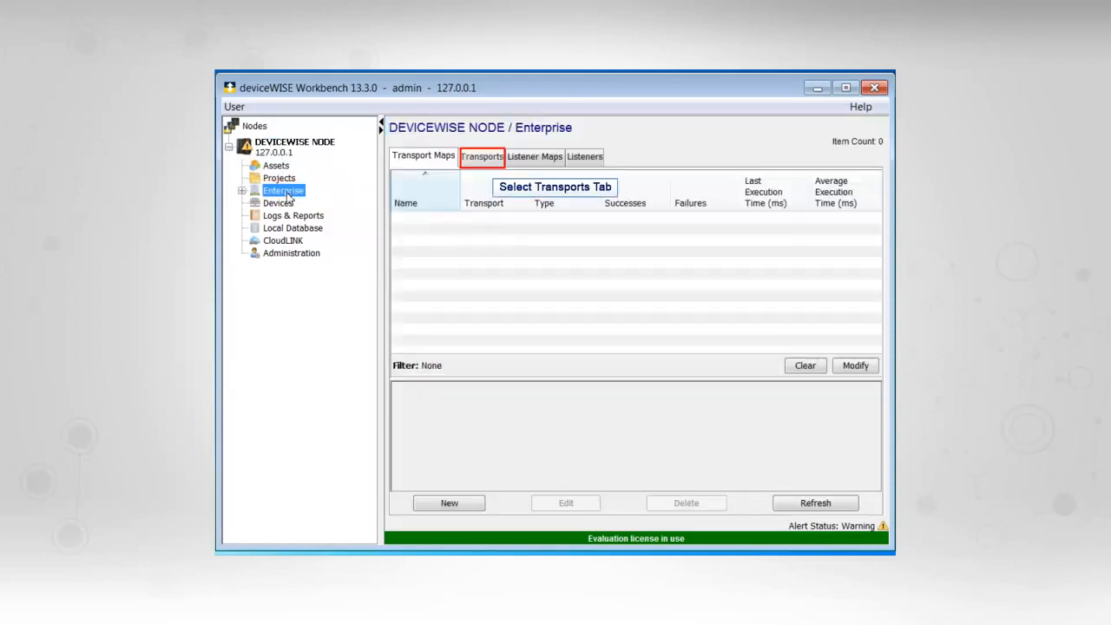
click(484, 159)
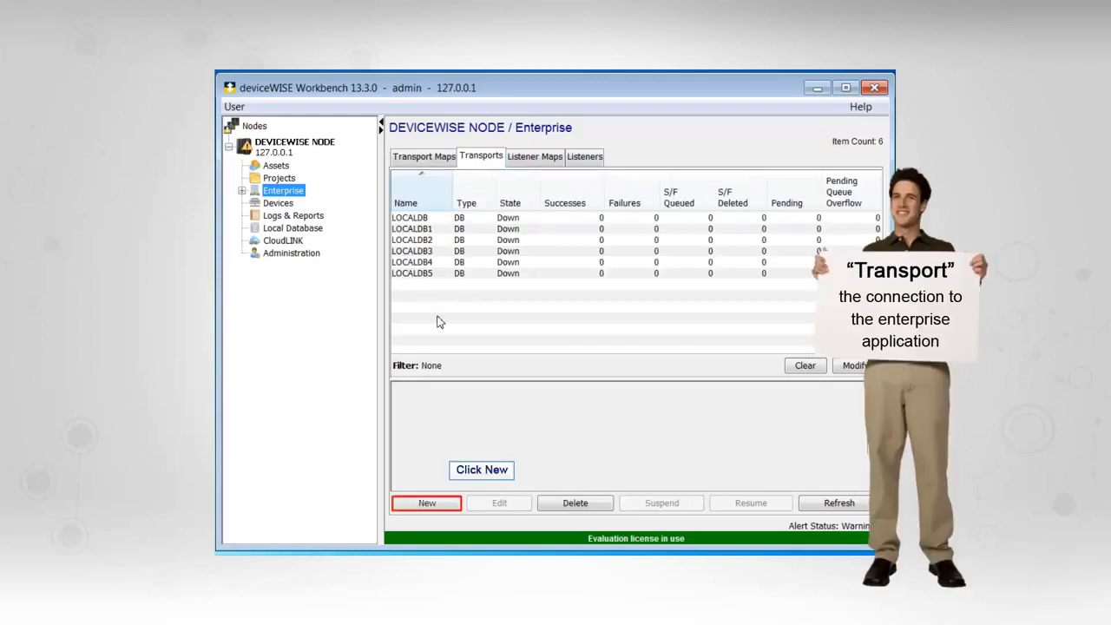
click(432, 501)
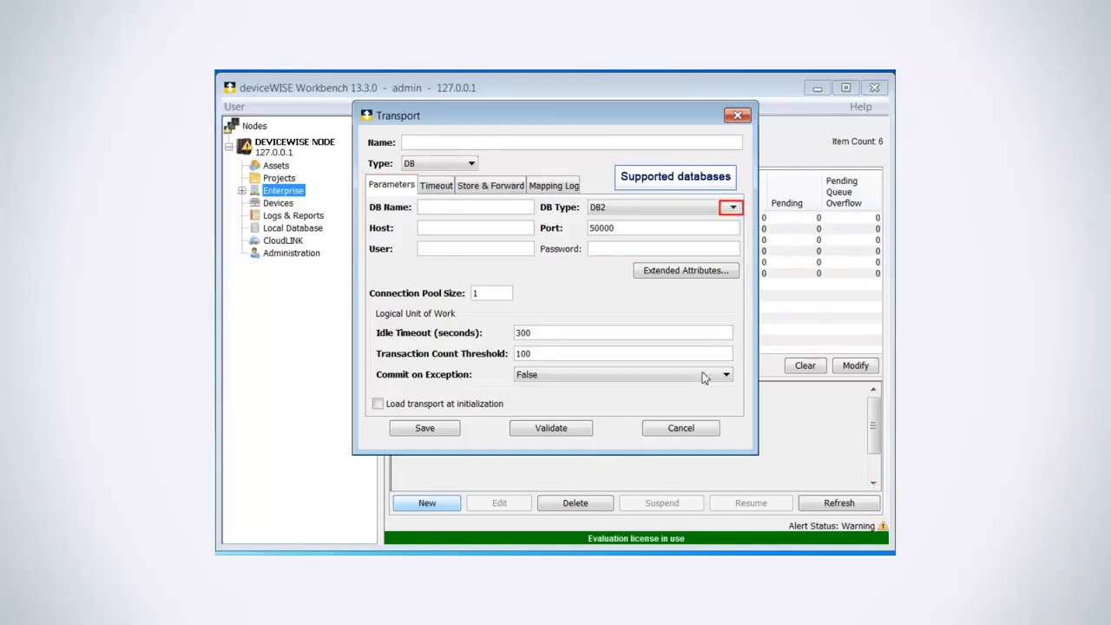
click(736, 213)
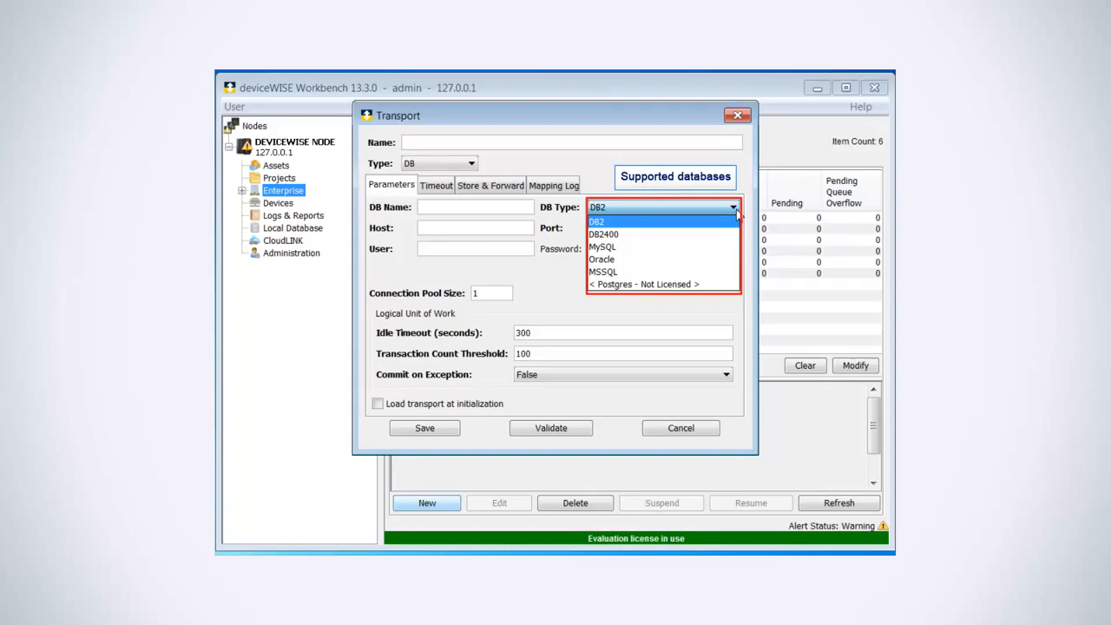
click(735, 213)
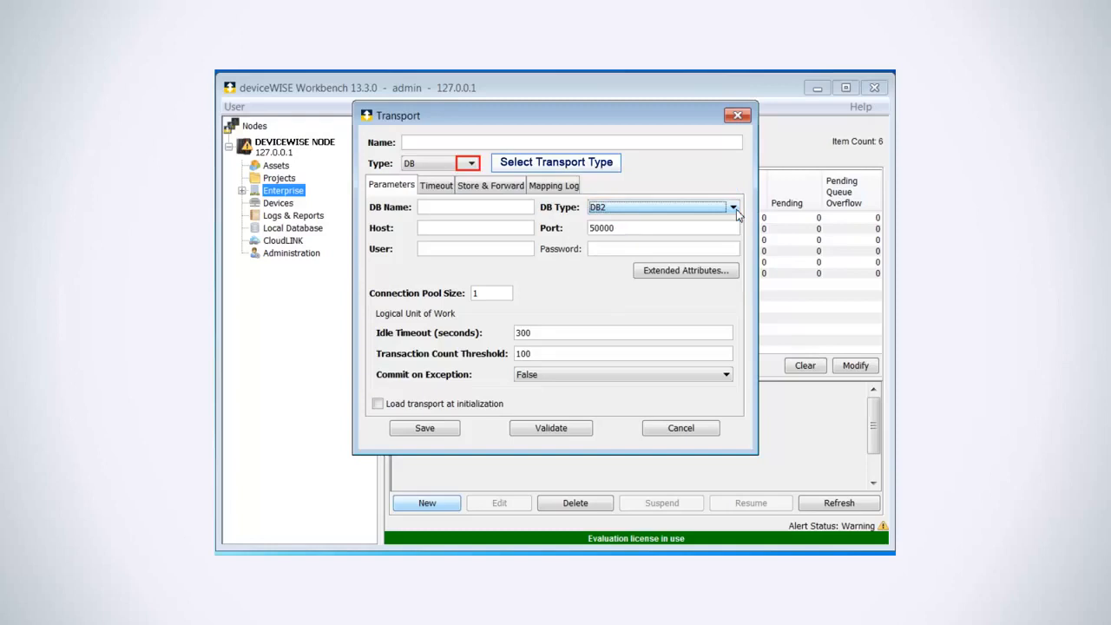
click(470, 164)
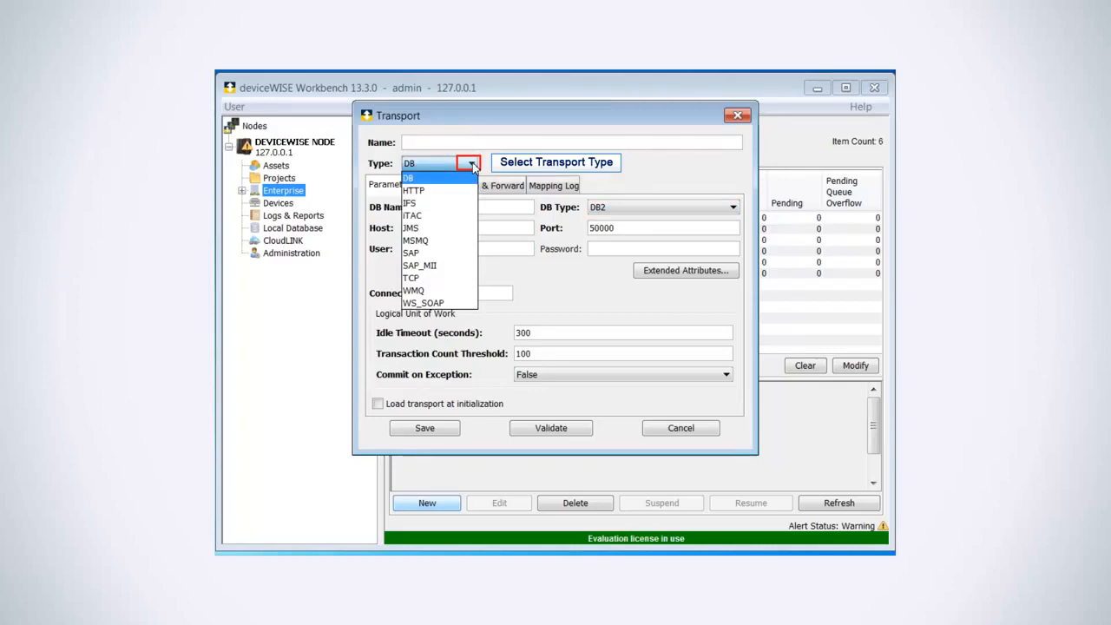
click(472, 164)
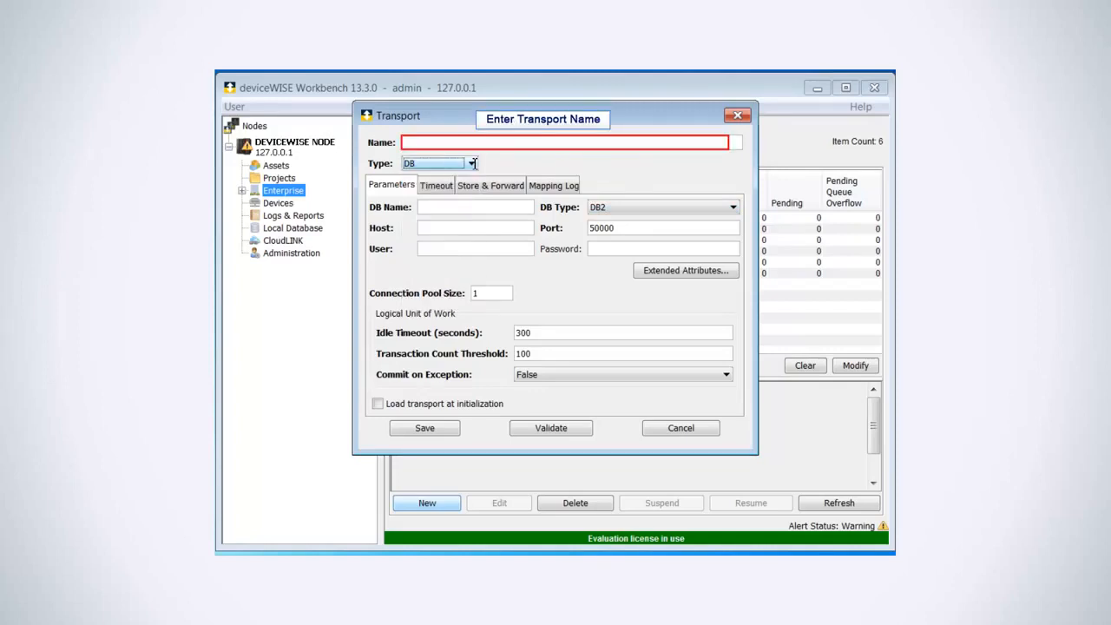
Name the transport SQLSERVER_TRANSPORT and set its database type to MSSQL.
click(404, 142)
text(SQLSERVER_S)
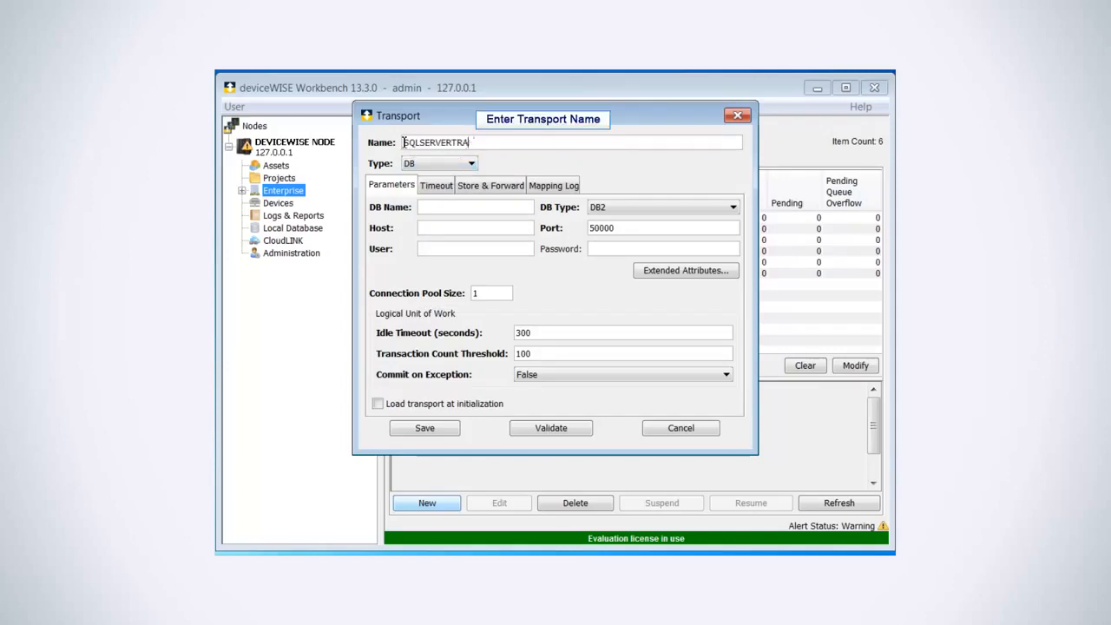
key(BackSpace)
text(TRANSPORT)
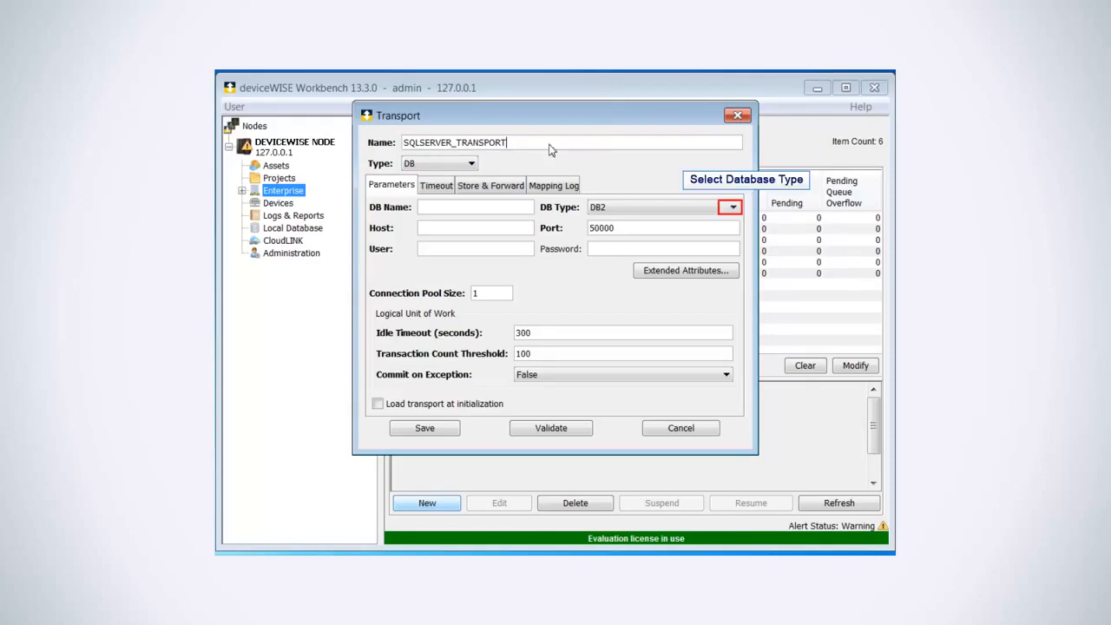
click(733, 209)
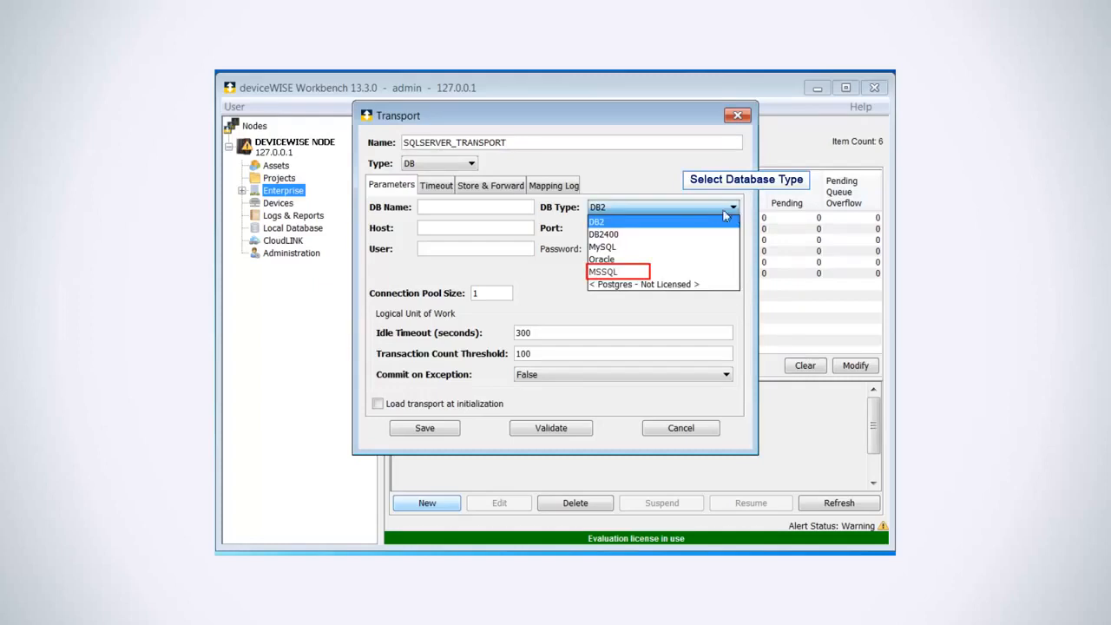
click(613, 272)
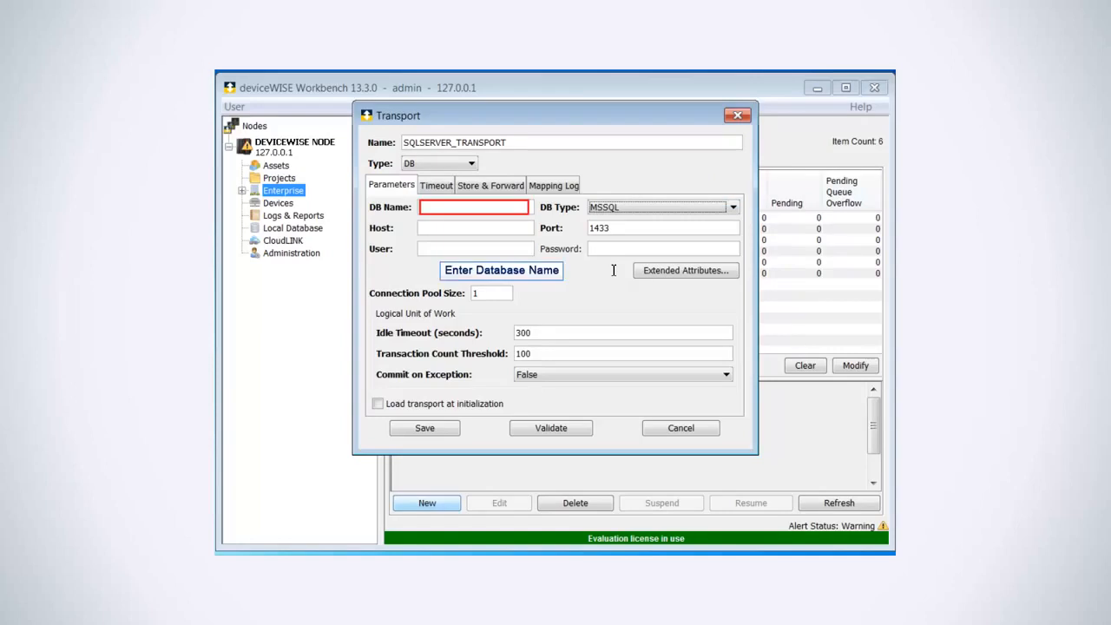
Set the transport's database name to DWDB, host to 192.168.1.18 and user to dbuser, and enter the database password.
click(486, 210)
text(DWDB)
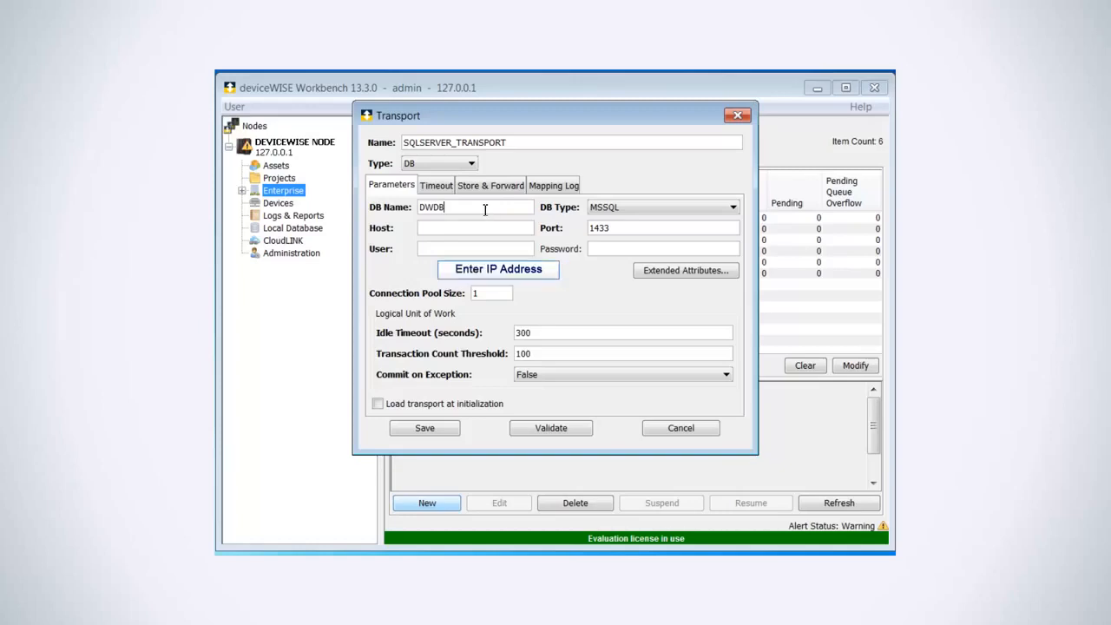
click(420, 228)
text(192.168.1.18)
click(426, 248)
text(dbuser)
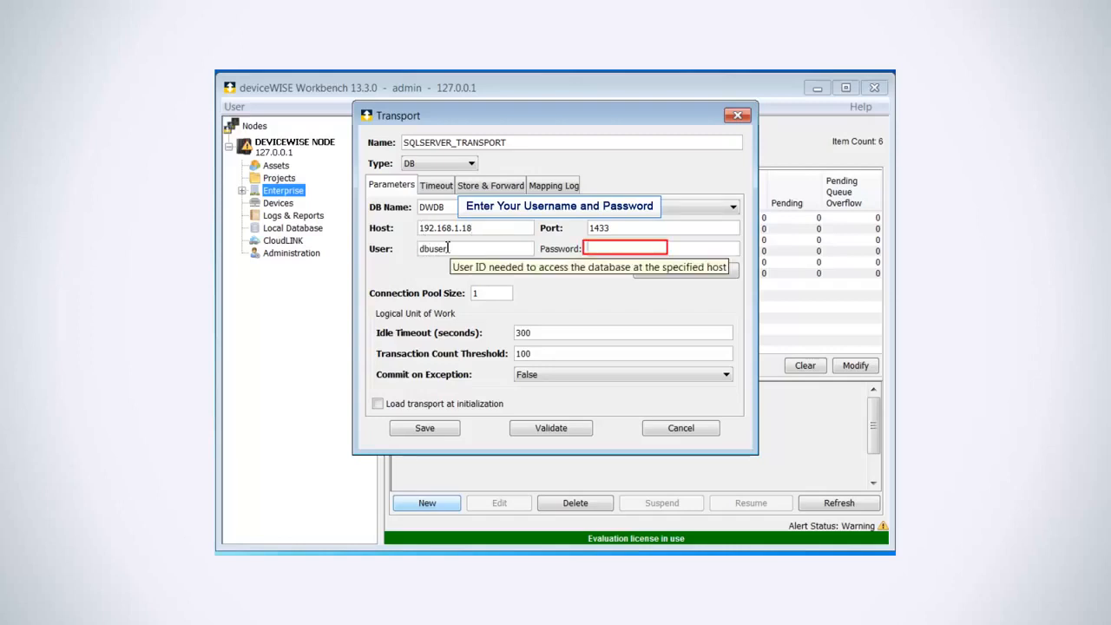
click(590, 248)
text(password)
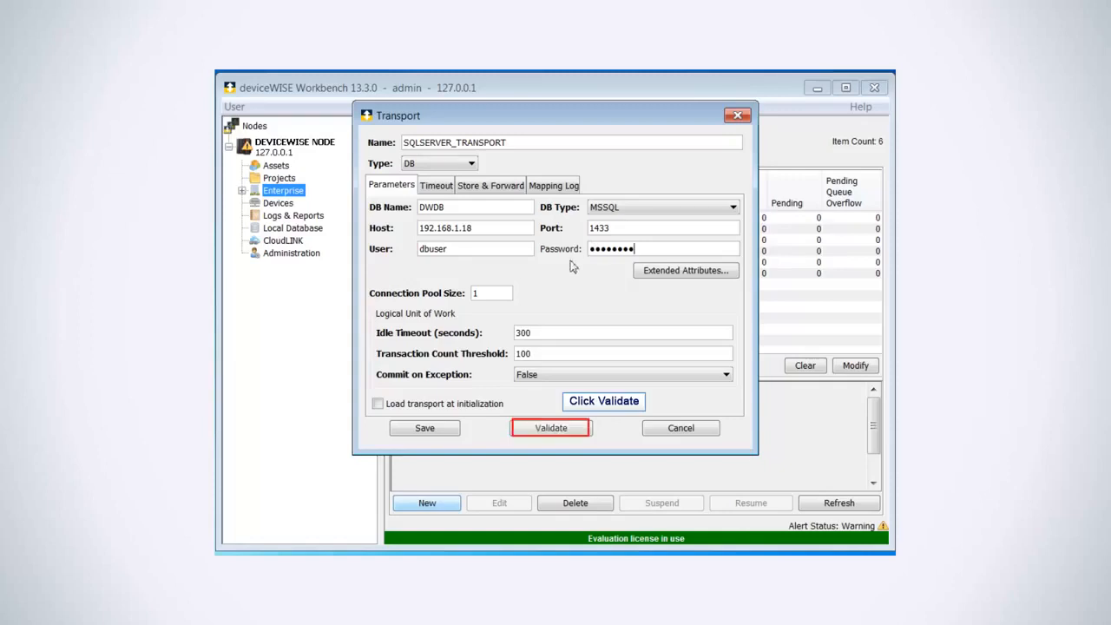
Validate the SQL Server transport definition and save it.
click(548, 428)
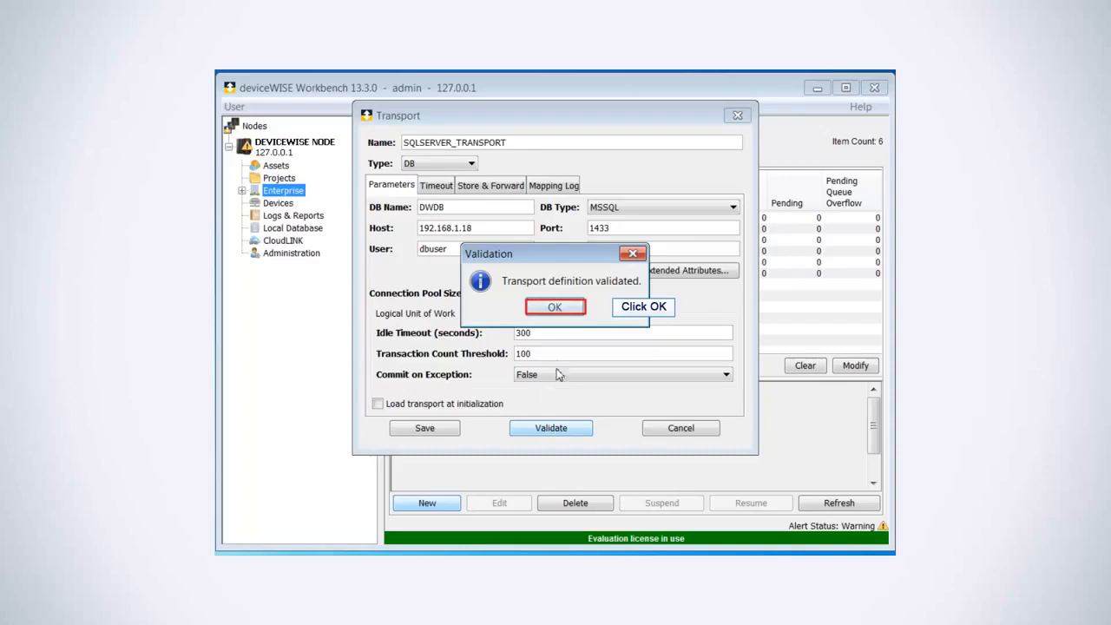
click(555, 309)
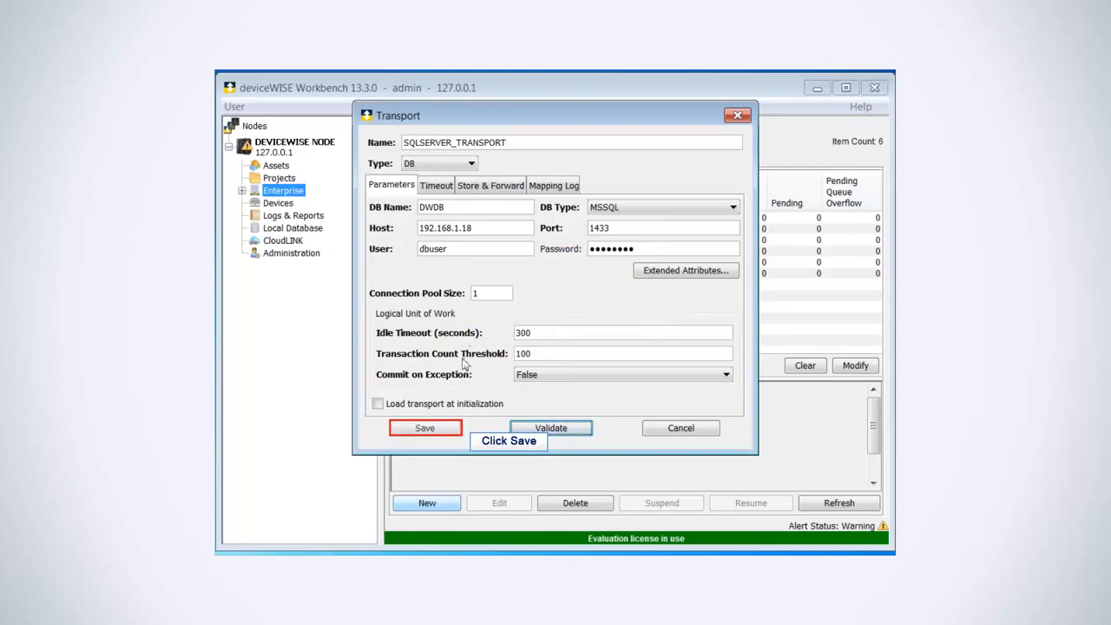
click(452, 430)
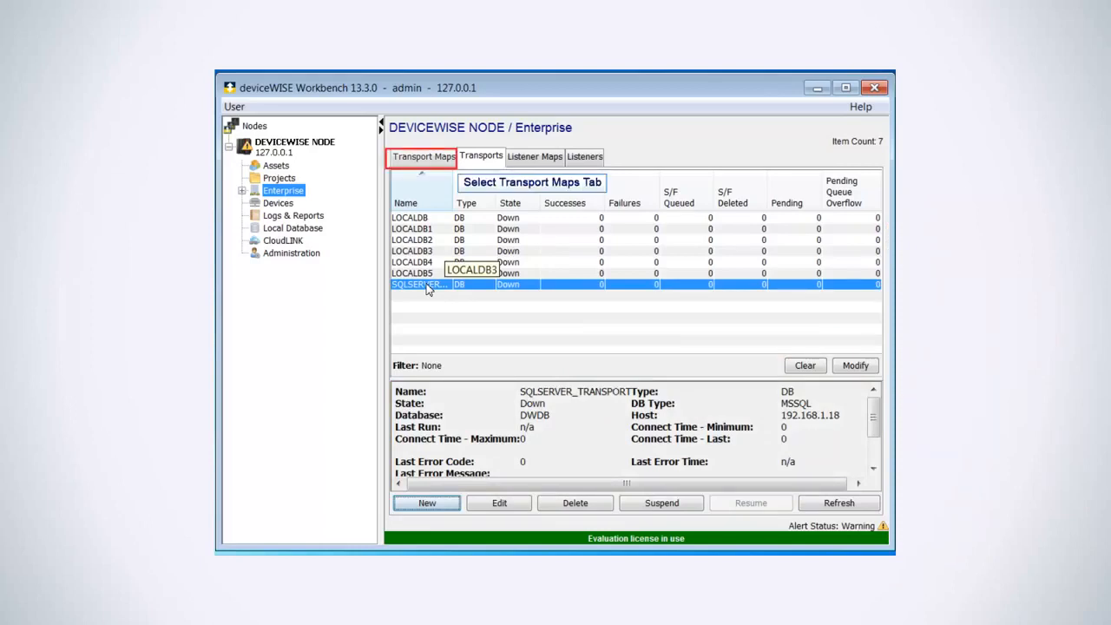
Create a new transport map named INSERT_PRODUCTION_INFORMATION that uses the SQLSERVER_TRANSPORT transport.
click(430, 159)
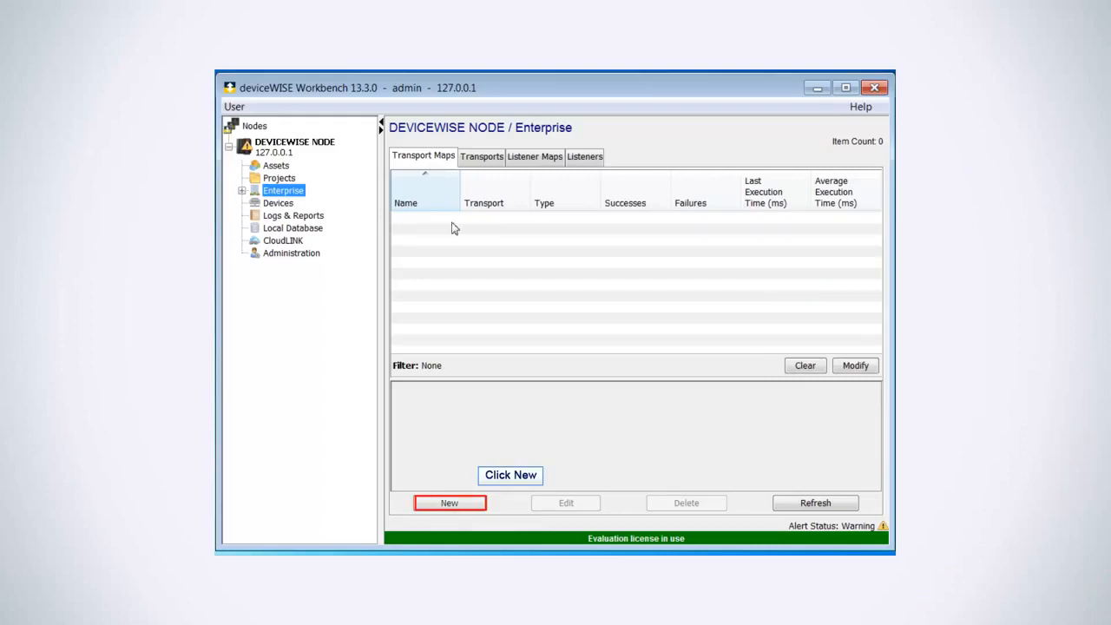
click(463, 508)
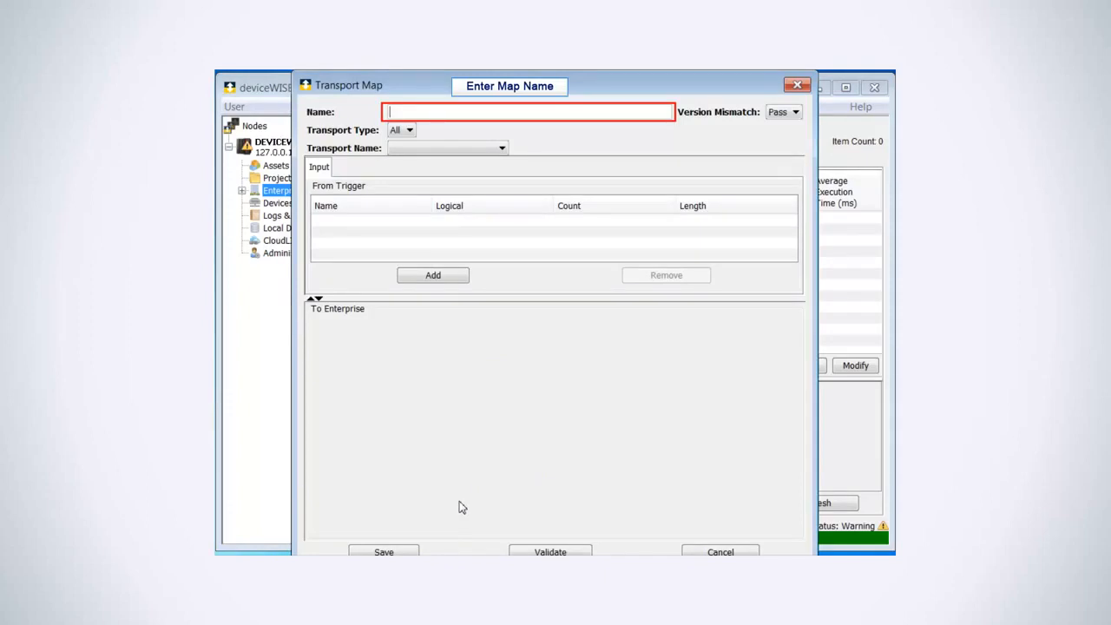
text(INS)
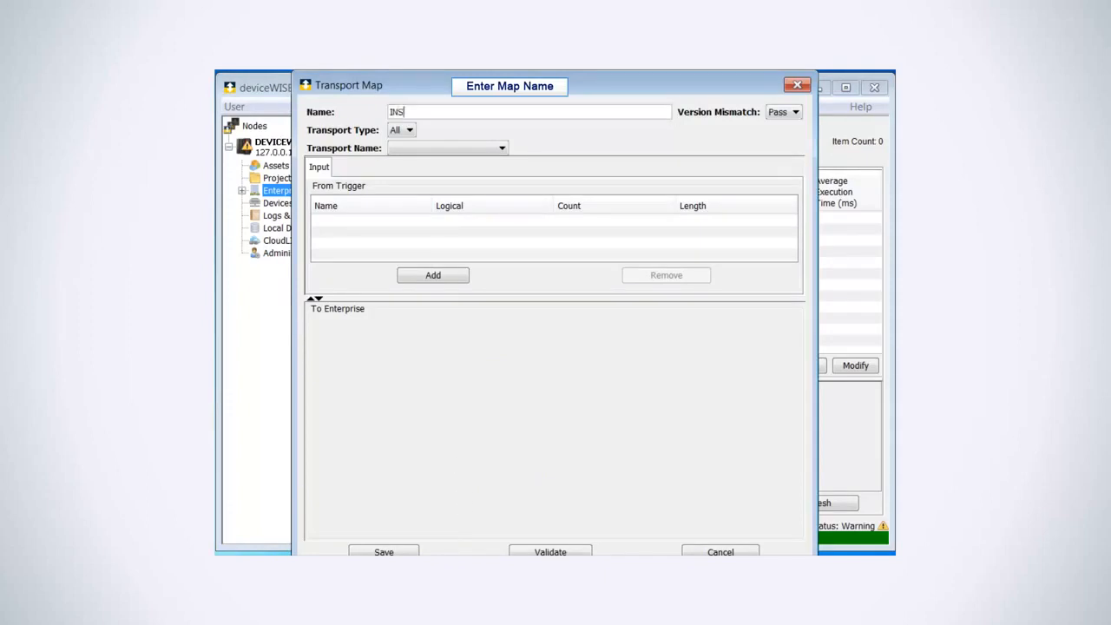
text(ERT_PRODUCTION_INFORMATION)
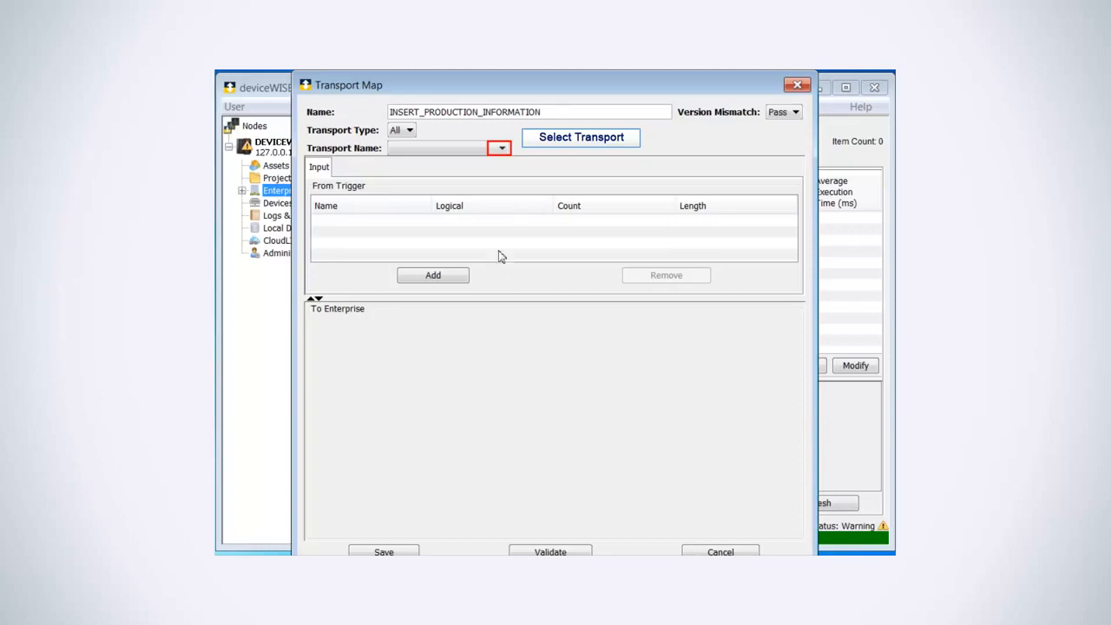
click(501, 149)
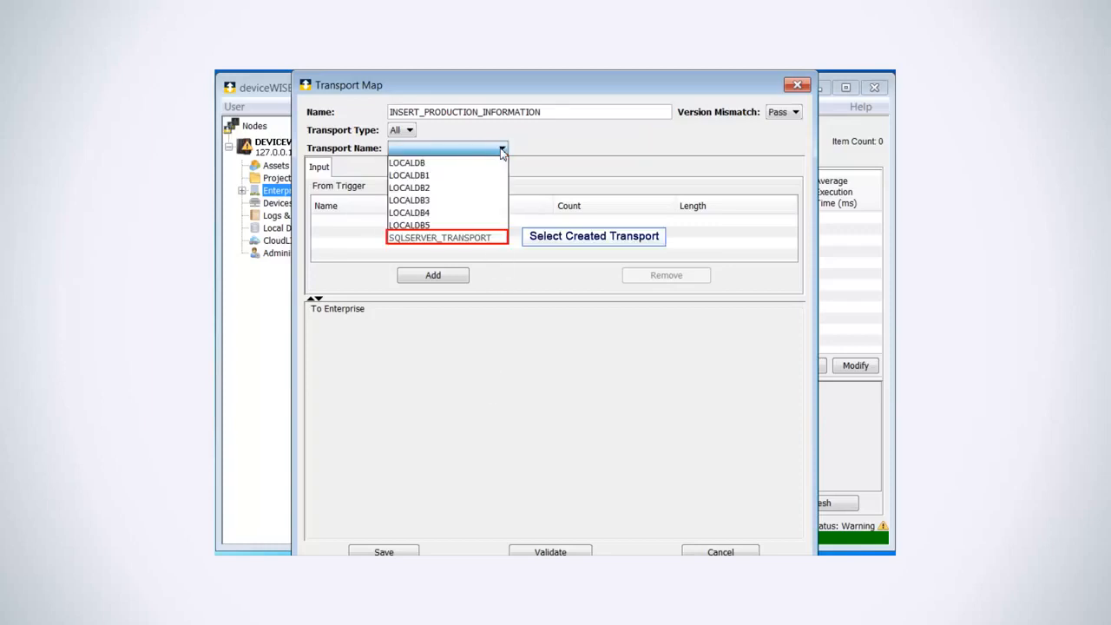
click(486, 240)
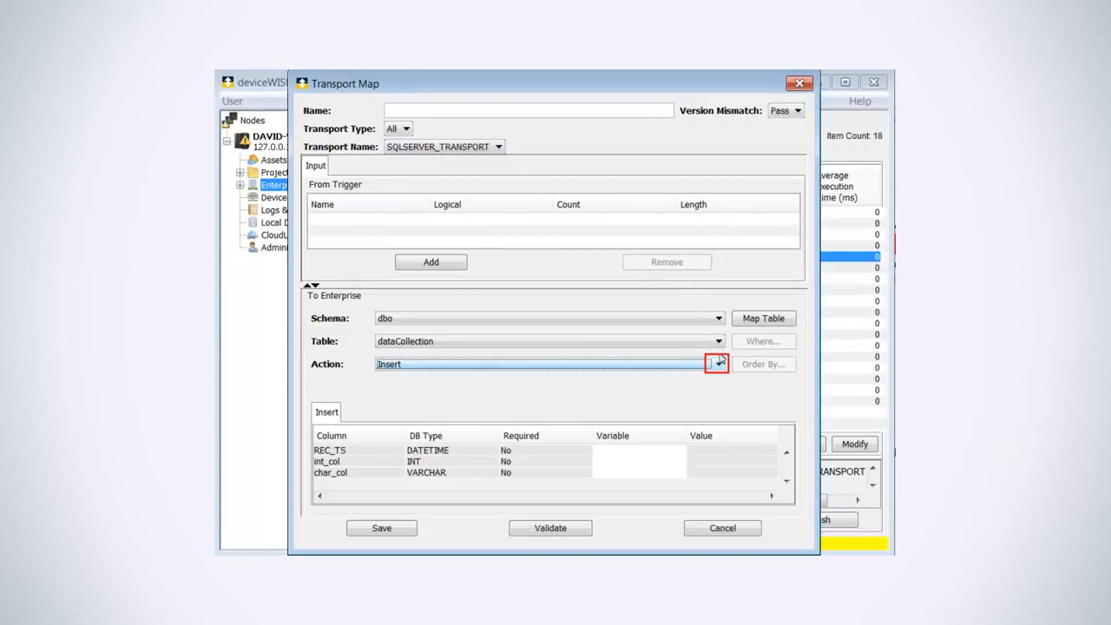
Point the transport map at the PRODUCTION_INFO table in the dbo schema, with Insert as the action.
click(718, 365)
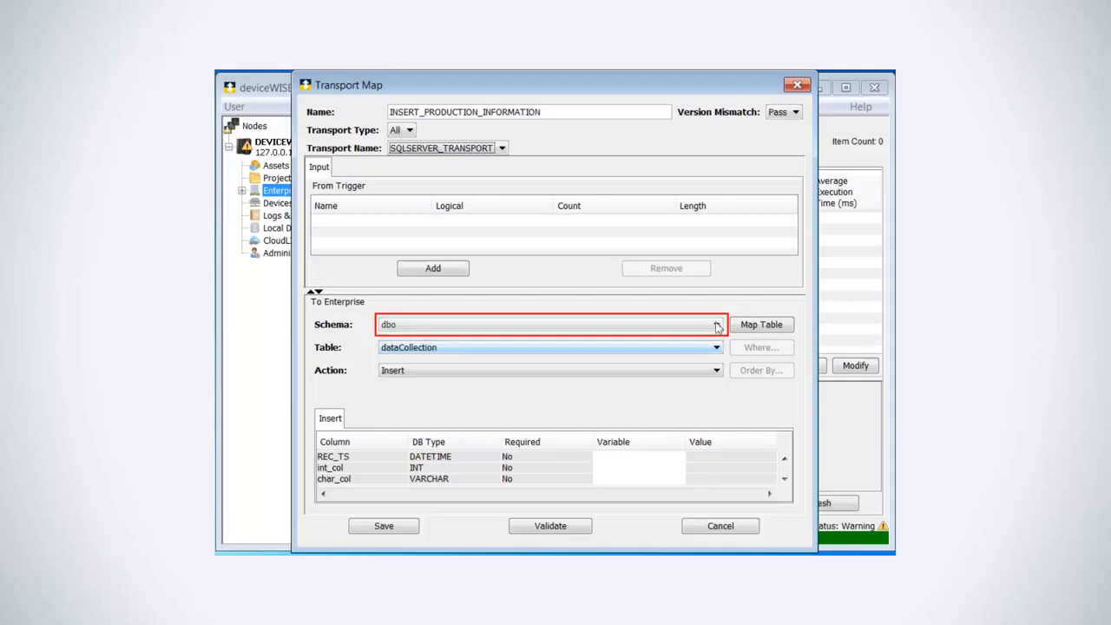
click(717, 326)
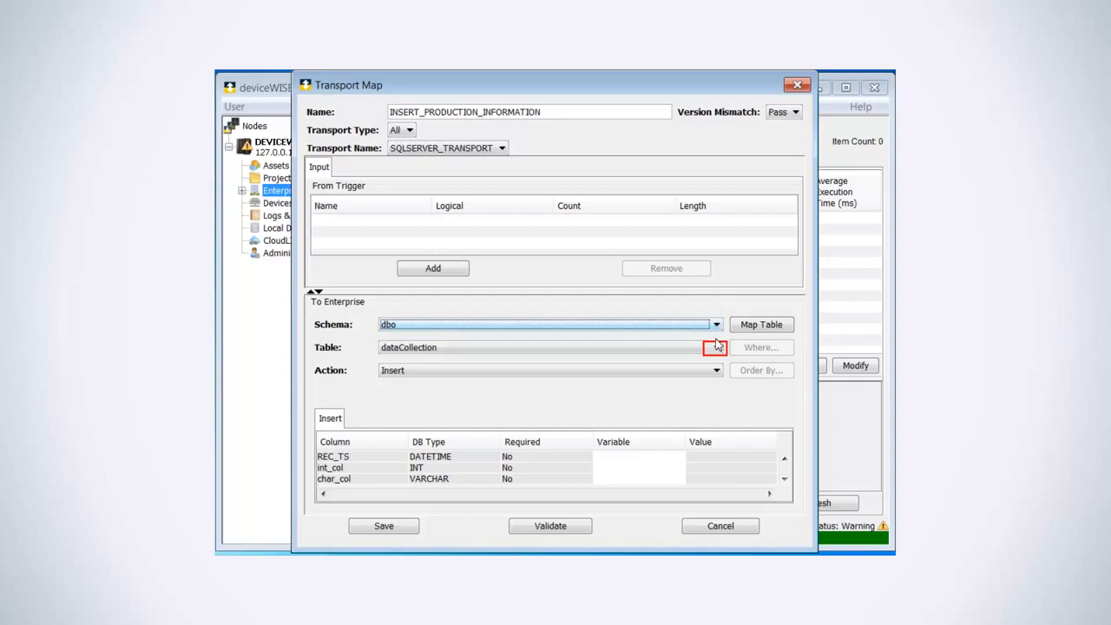
click(716, 347)
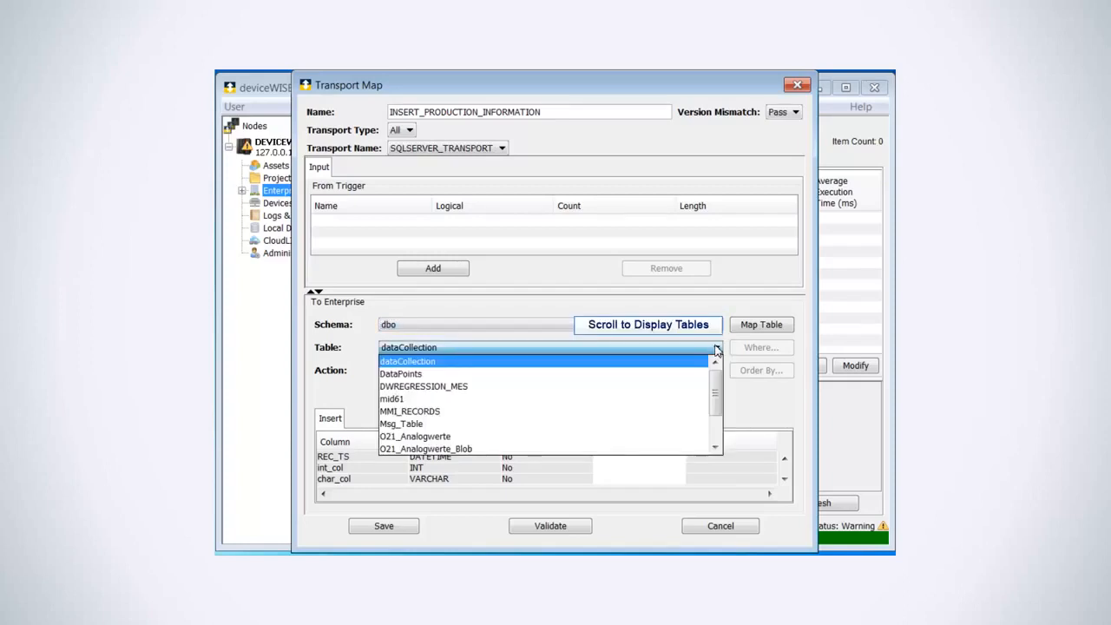
drag(716, 393, 715, 422)
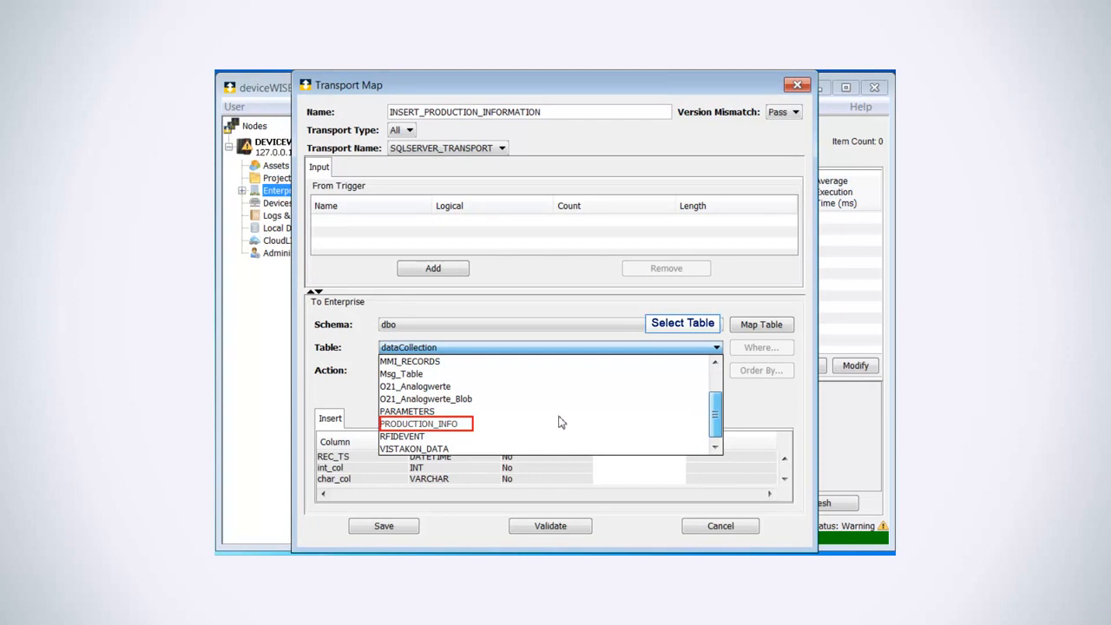
click(462, 424)
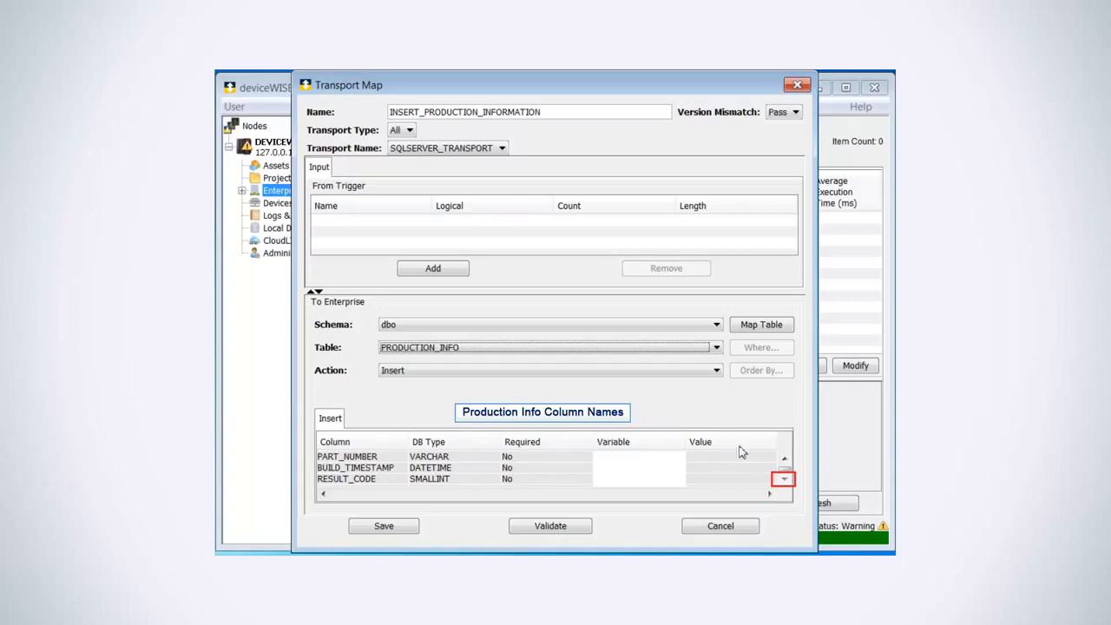
Review the PRODUCTION_INFO columns, map the whole table to trigger input variables, and enlarge the input area to show them.
click(784, 479)
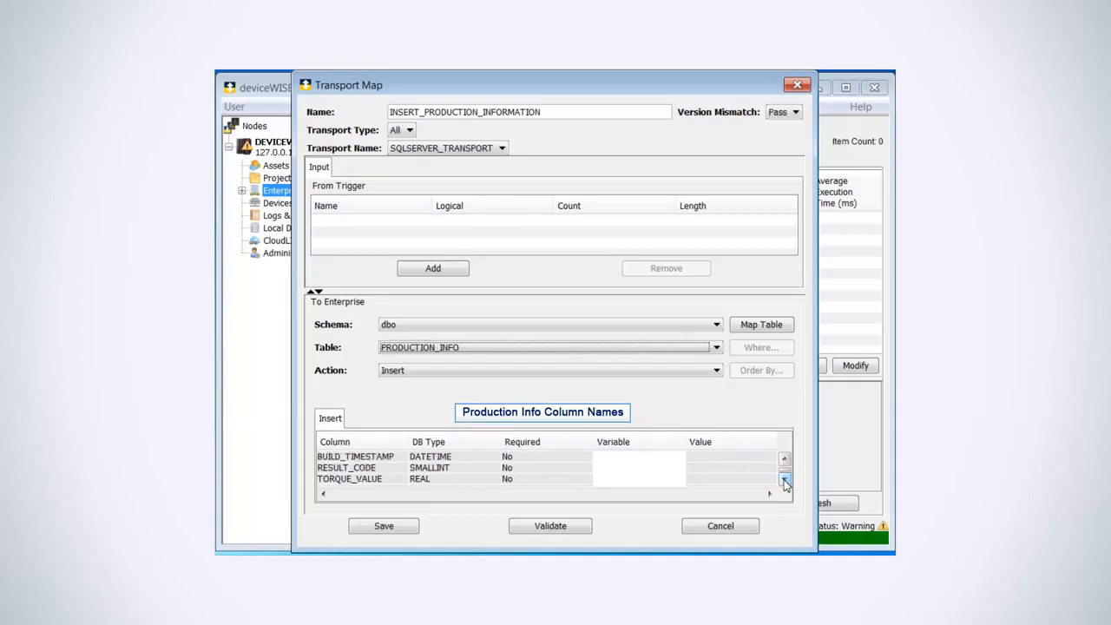
click(783, 480)
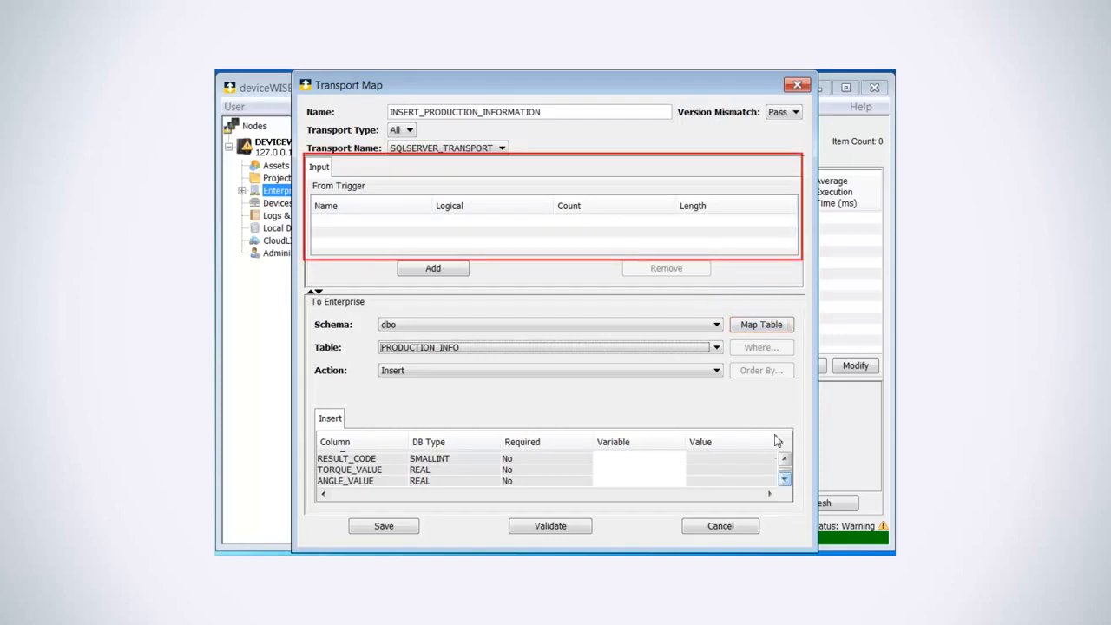
click(771, 327)
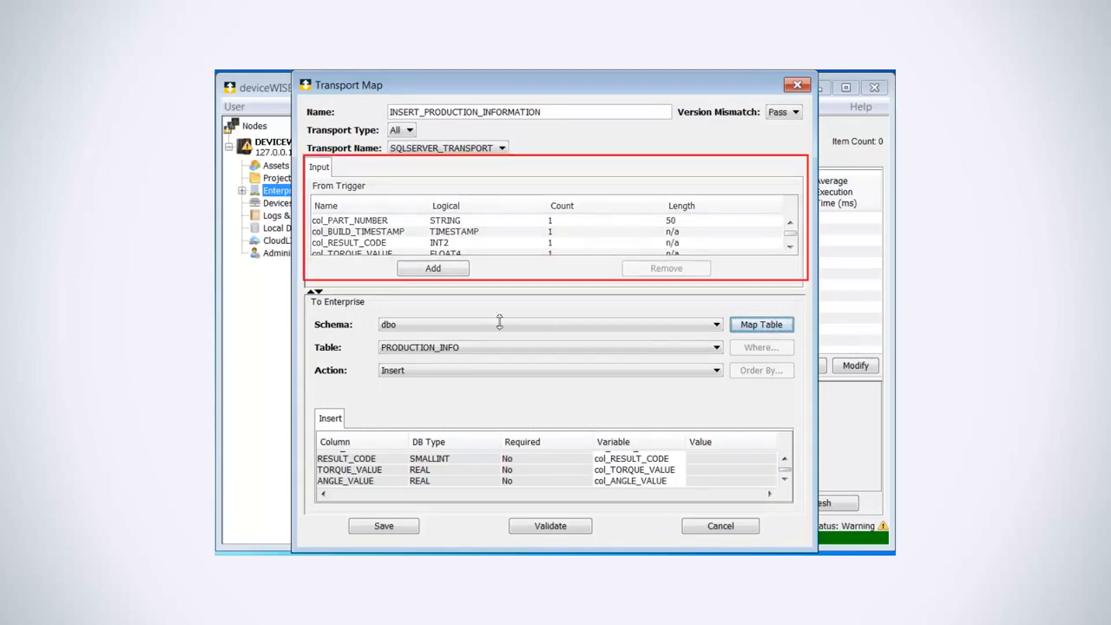
drag(358, 289, 362, 325)
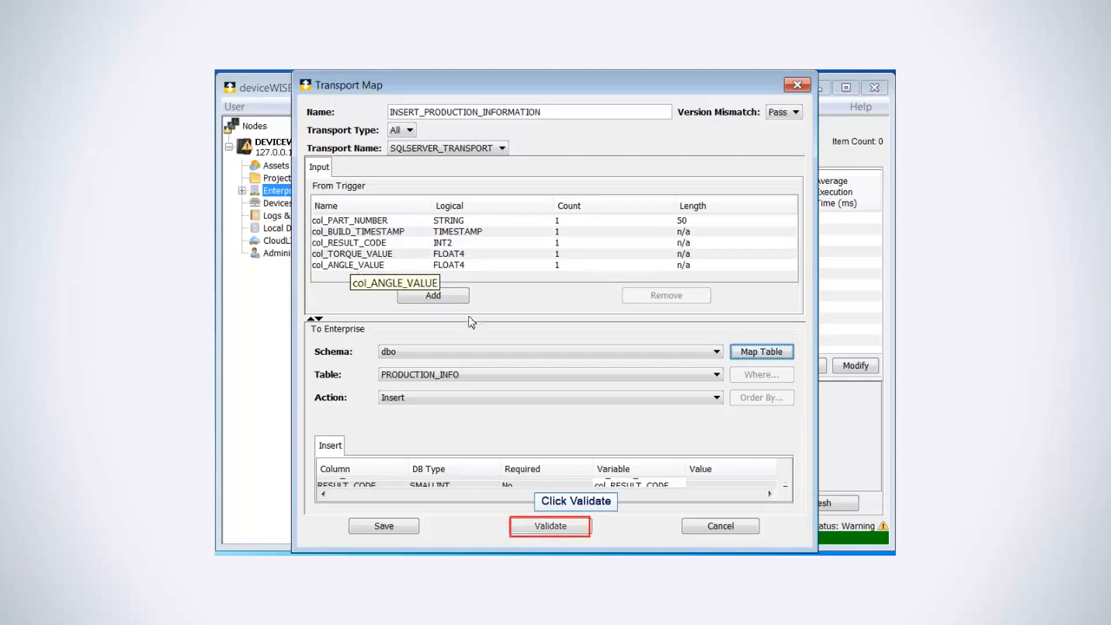
Validate the transport map and read through the generated INSERT statement before closing it.
click(524, 526)
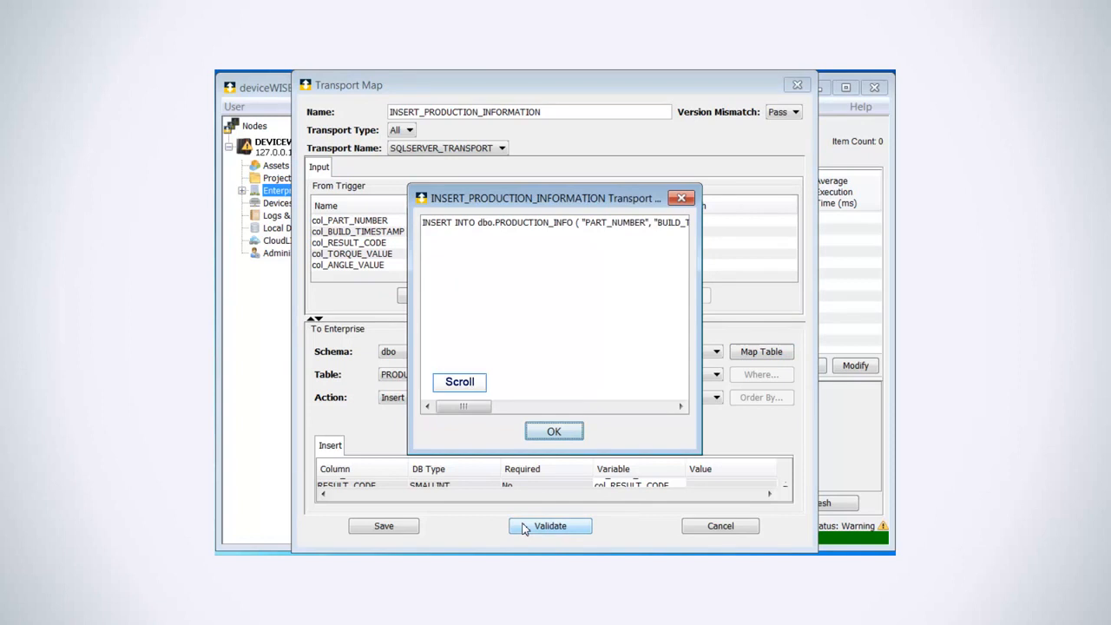
drag(463, 406, 647, 433)
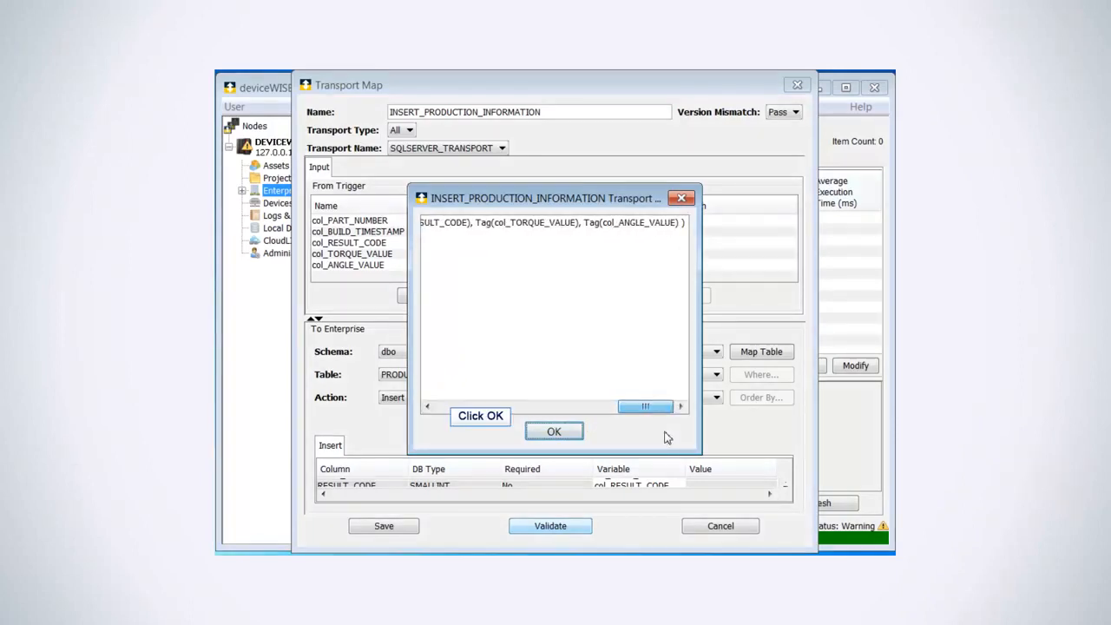
click(553, 432)
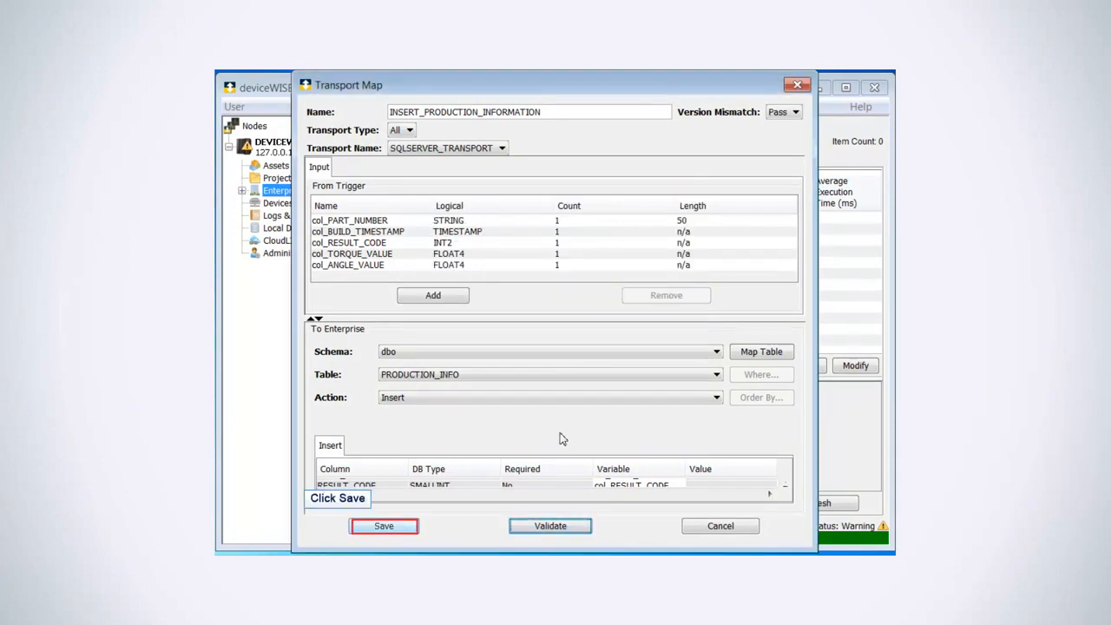
Save the INSERT_PRODUCTION_INFORMATION transport map.
click(405, 522)
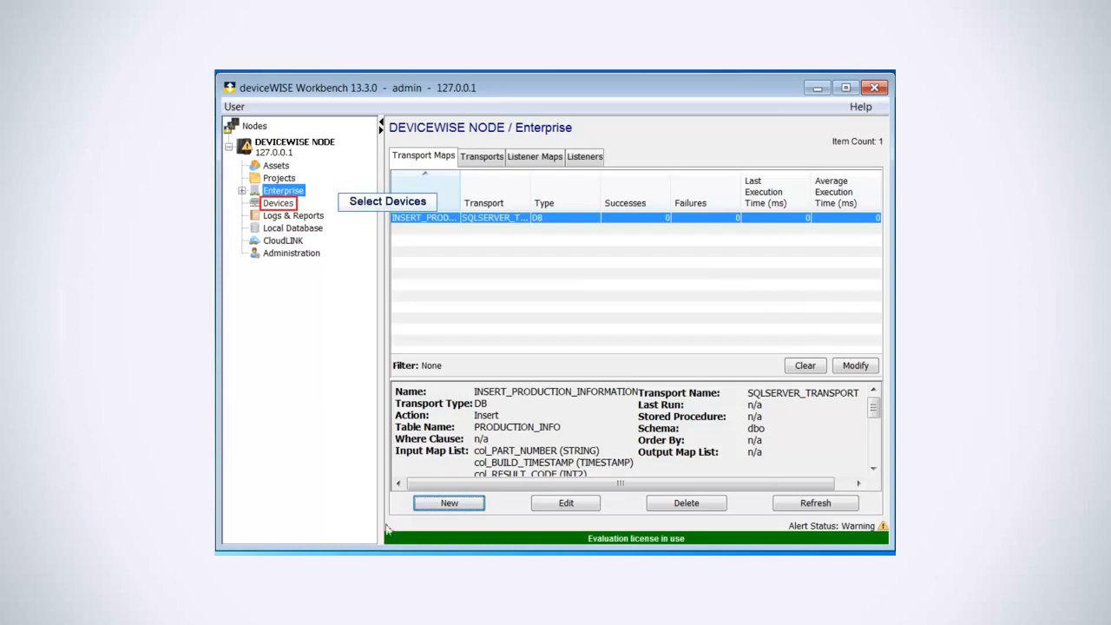
Begin a new device definition named SIEMENS_DEVICE with the Siemens S7-300 PLC type.
click(280, 203)
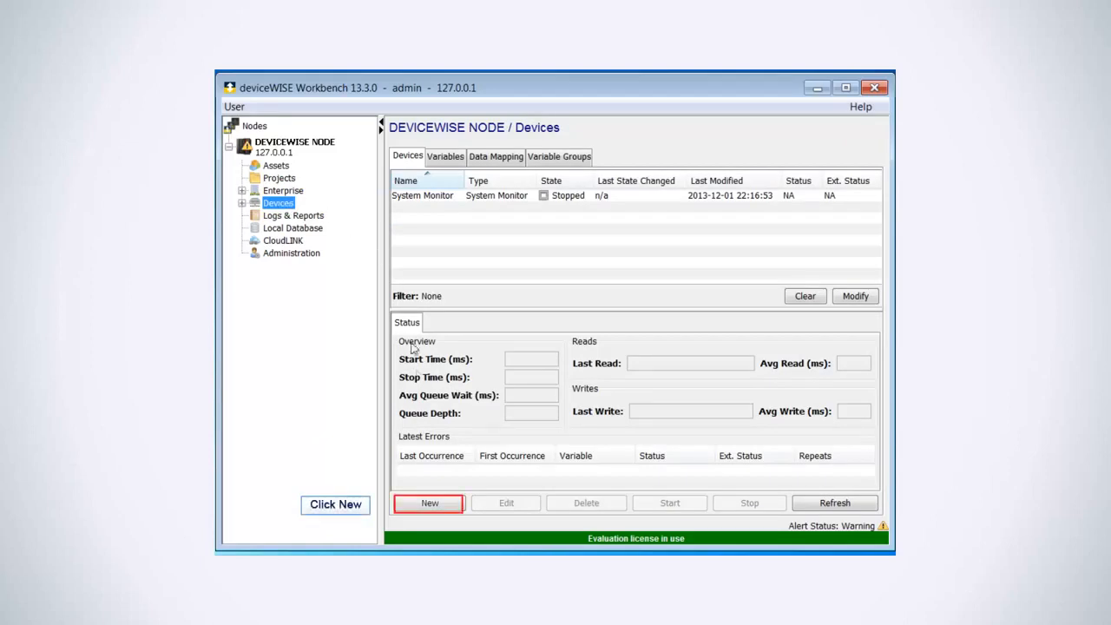
click(427, 505)
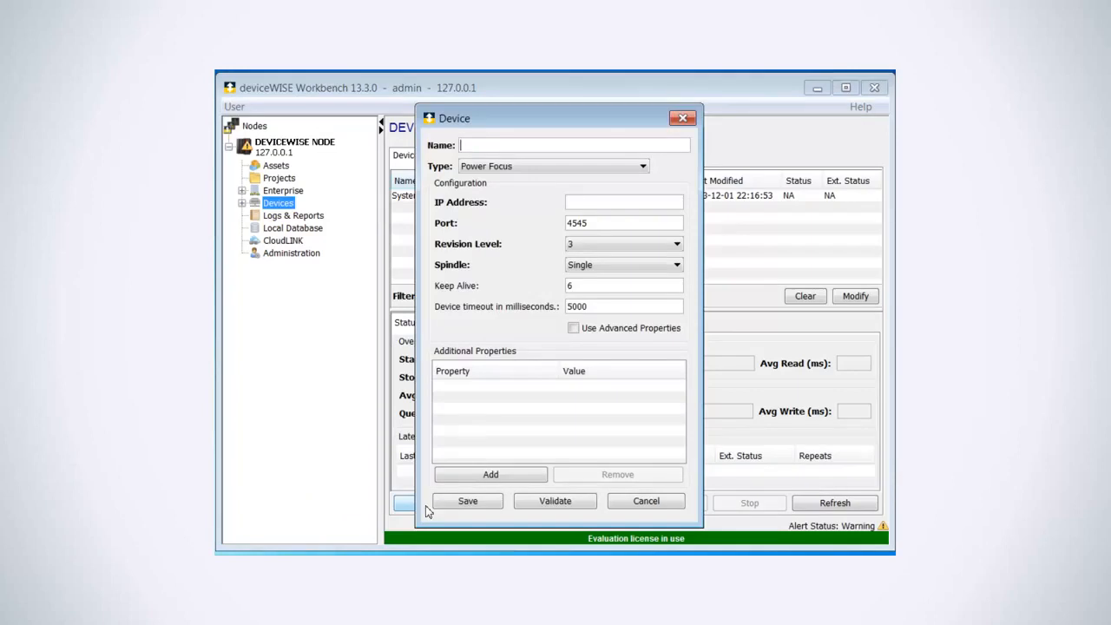
text(SIEMENS_DEVICE)
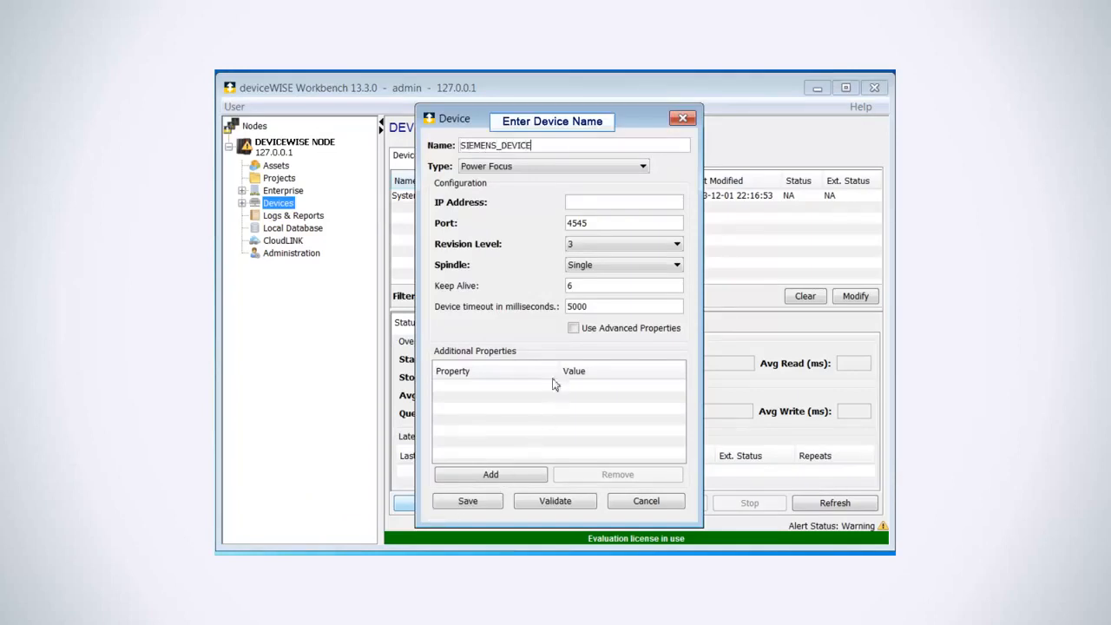
click(643, 168)
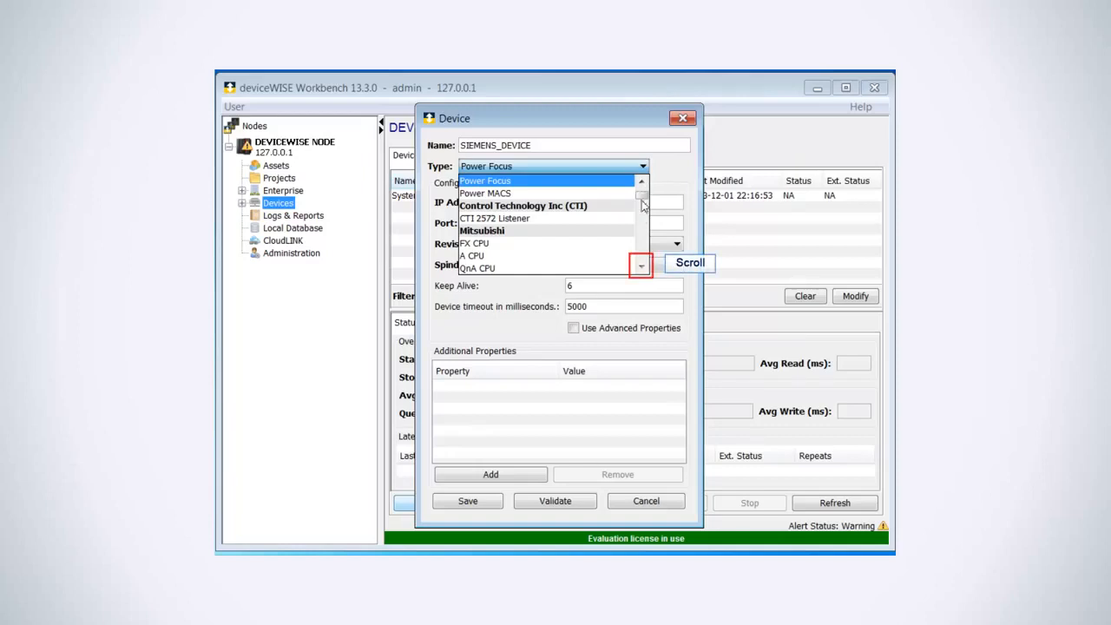
click(643, 266)
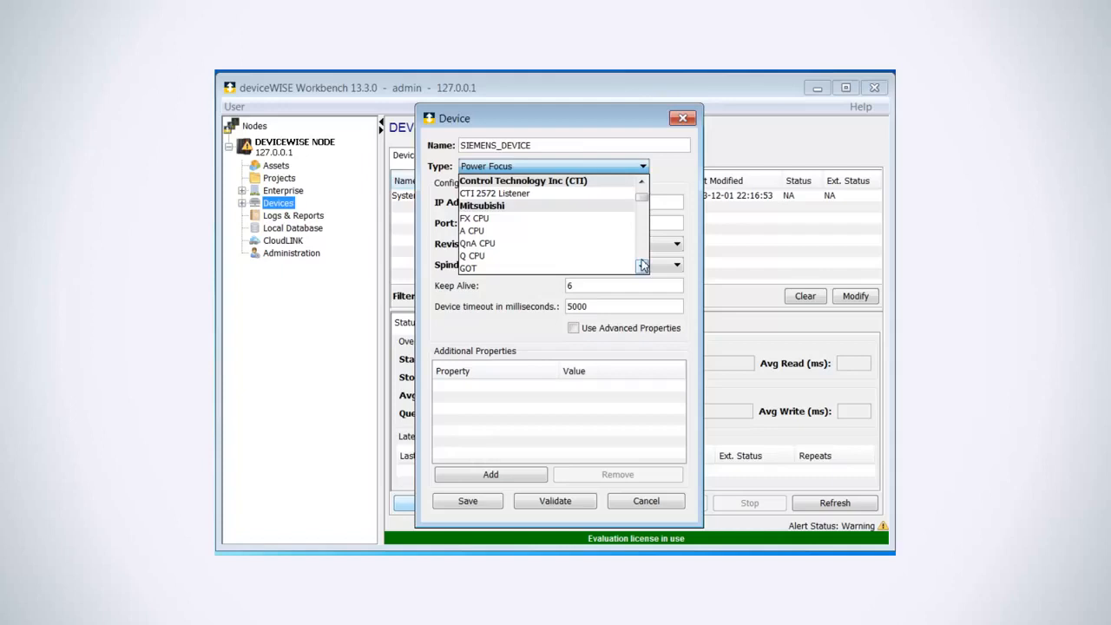
scroll(643, 265, down, 5)
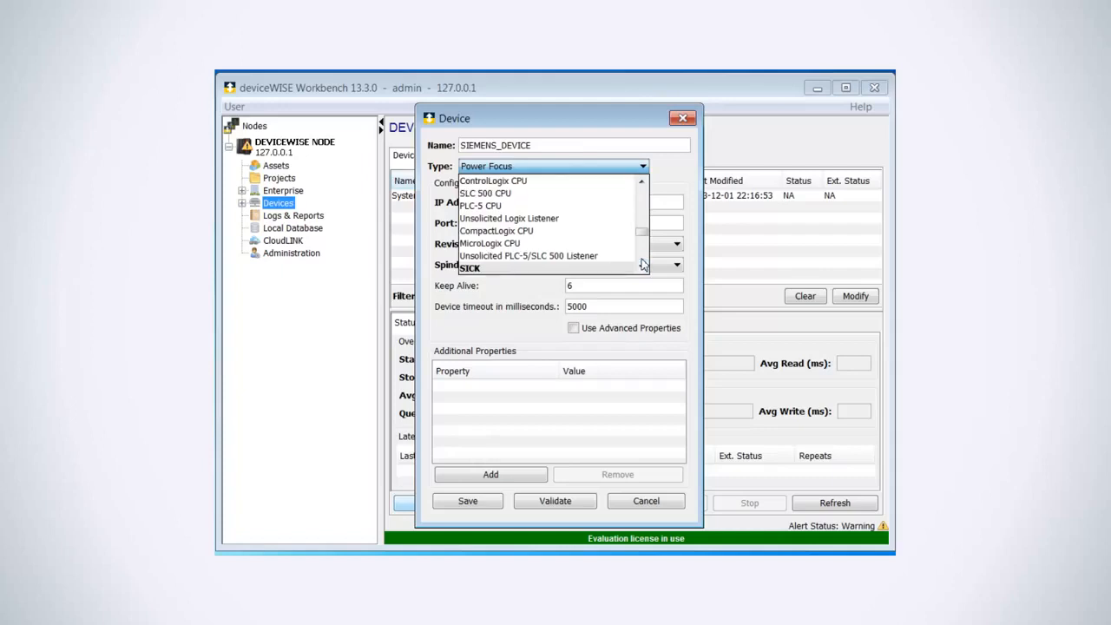
scroll(643, 264, down, 2)
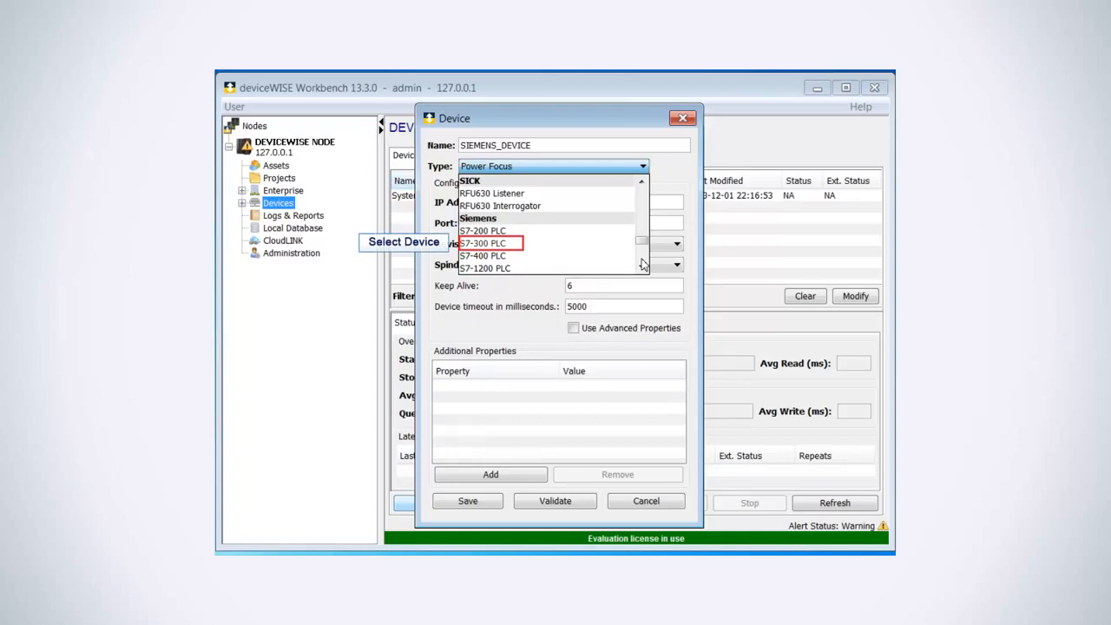
click(522, 242)
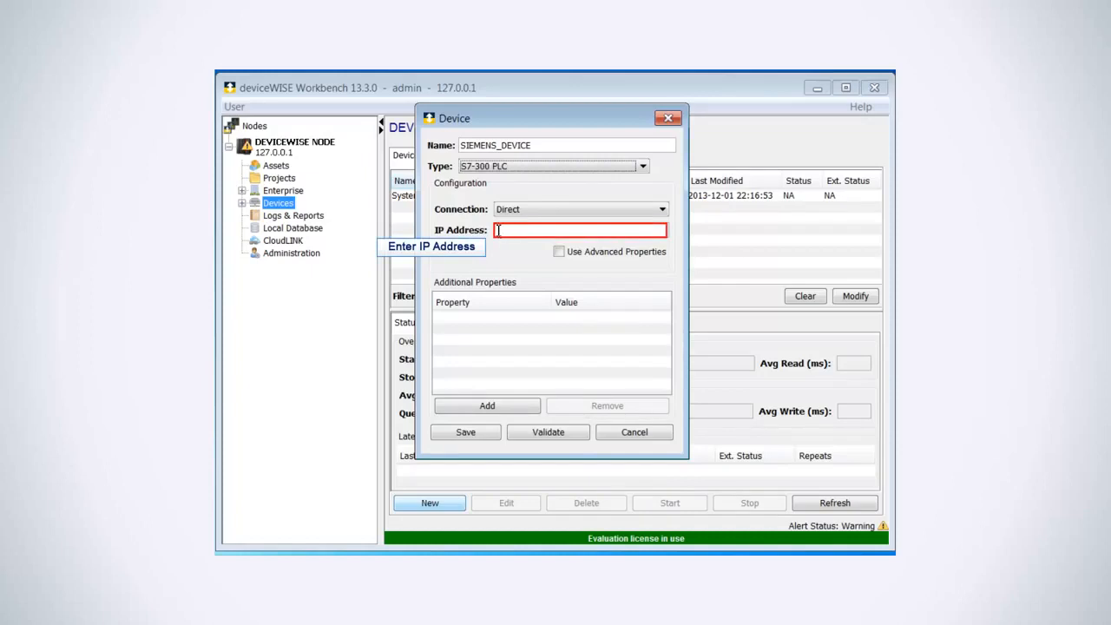
Set the Siemens device's IP address to 192.168.2.155, then validate and save the device definition.
click(497, 229)
text(192.168.2.155)
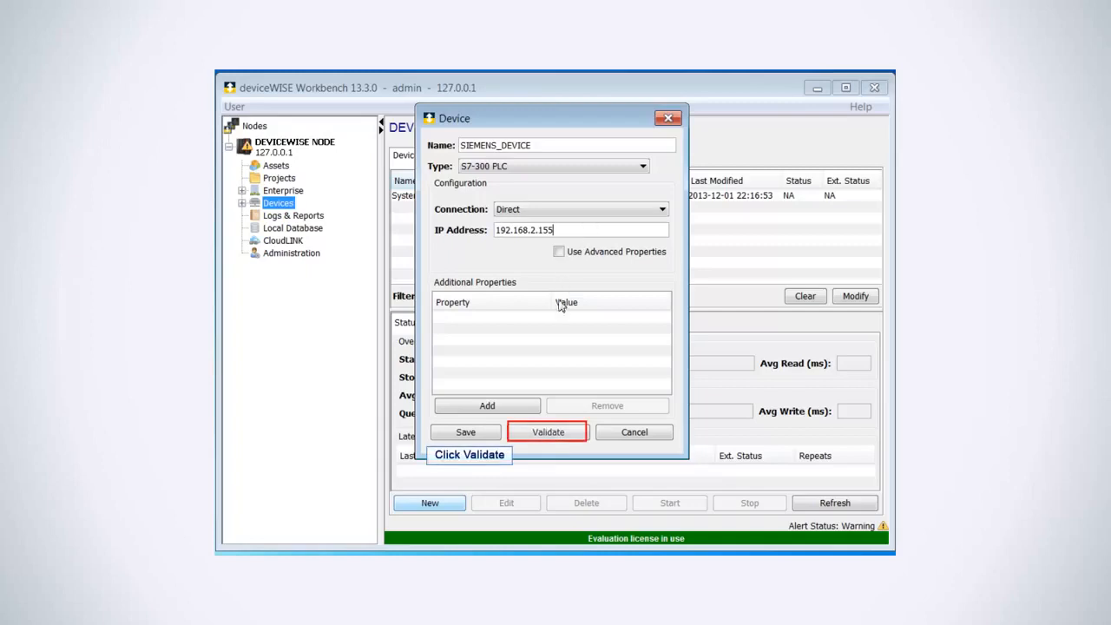
click(556, 434)
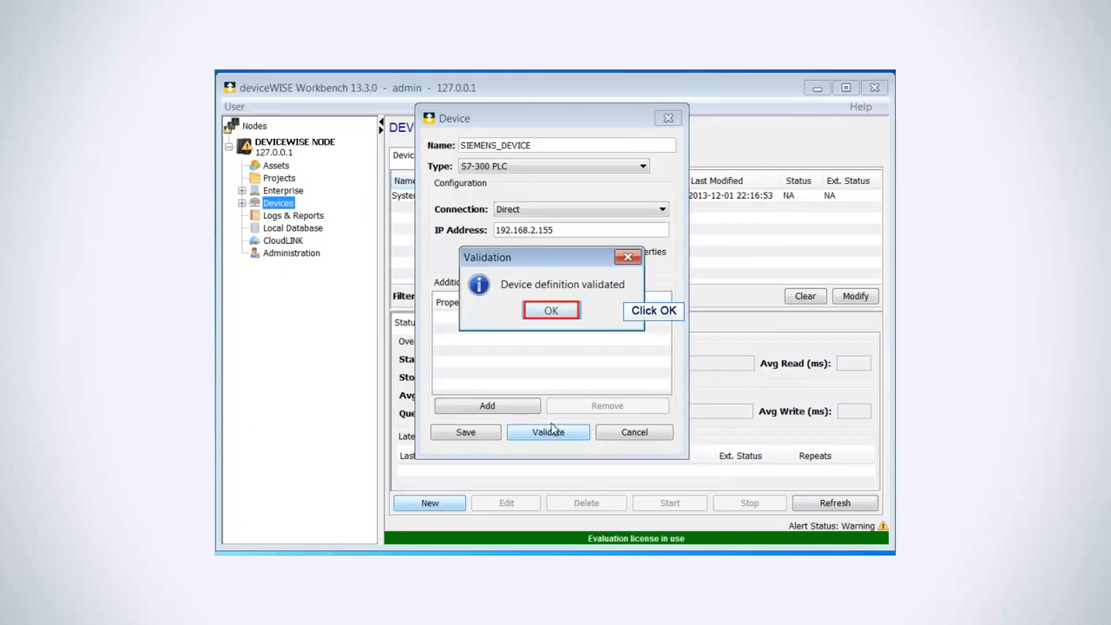
click(550, 310)
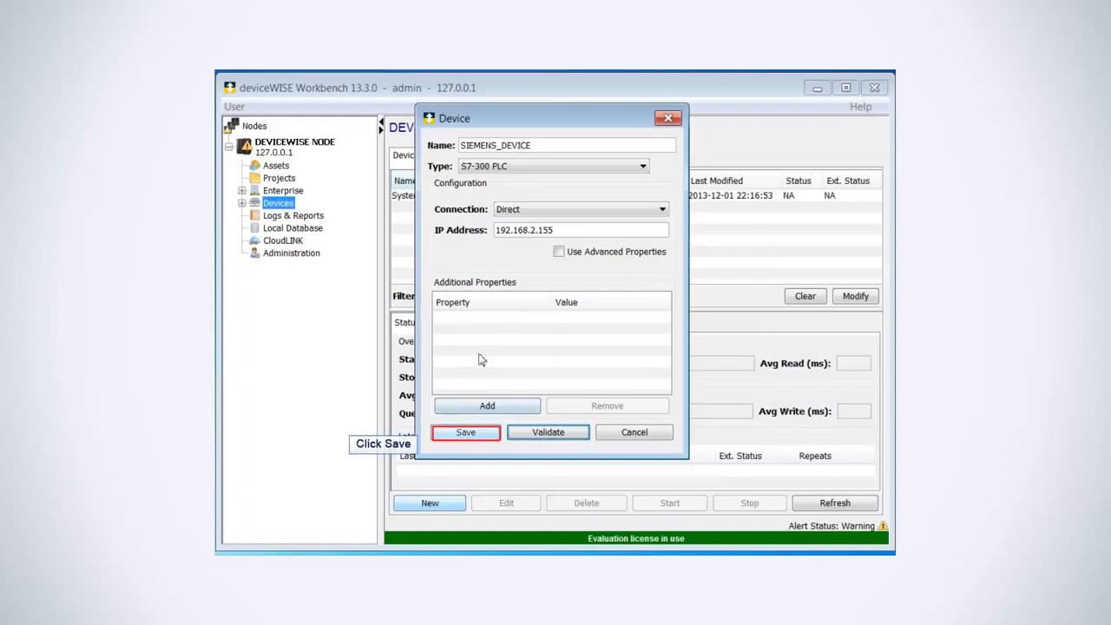
click(469, 434)
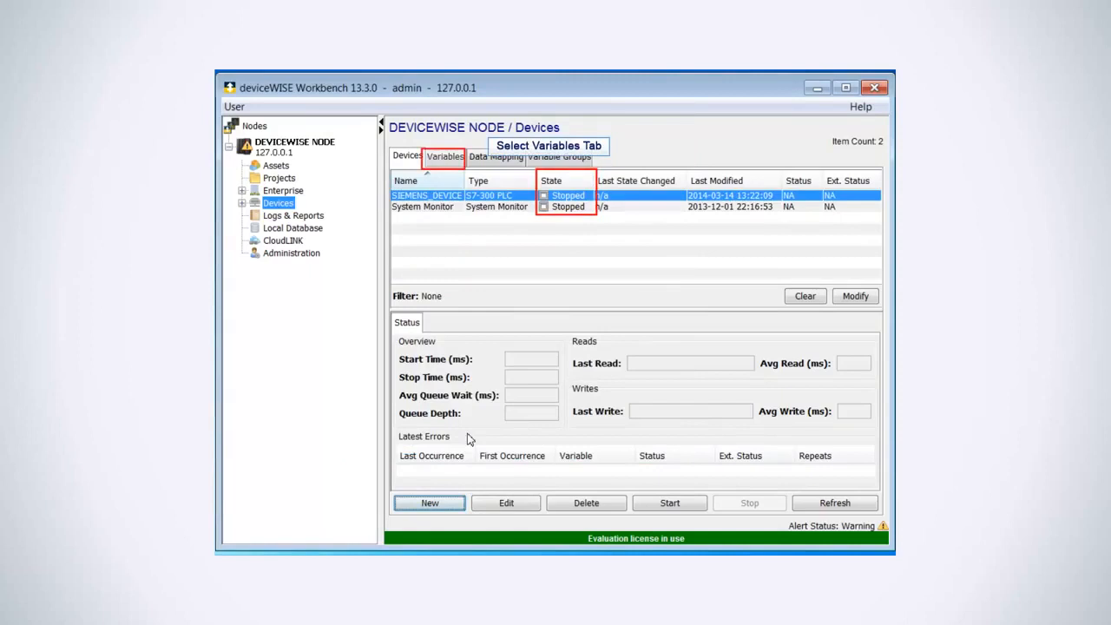
Check the node's device variables, return to the device list and start SIEMENS_DEVICE.
click(446, 162)
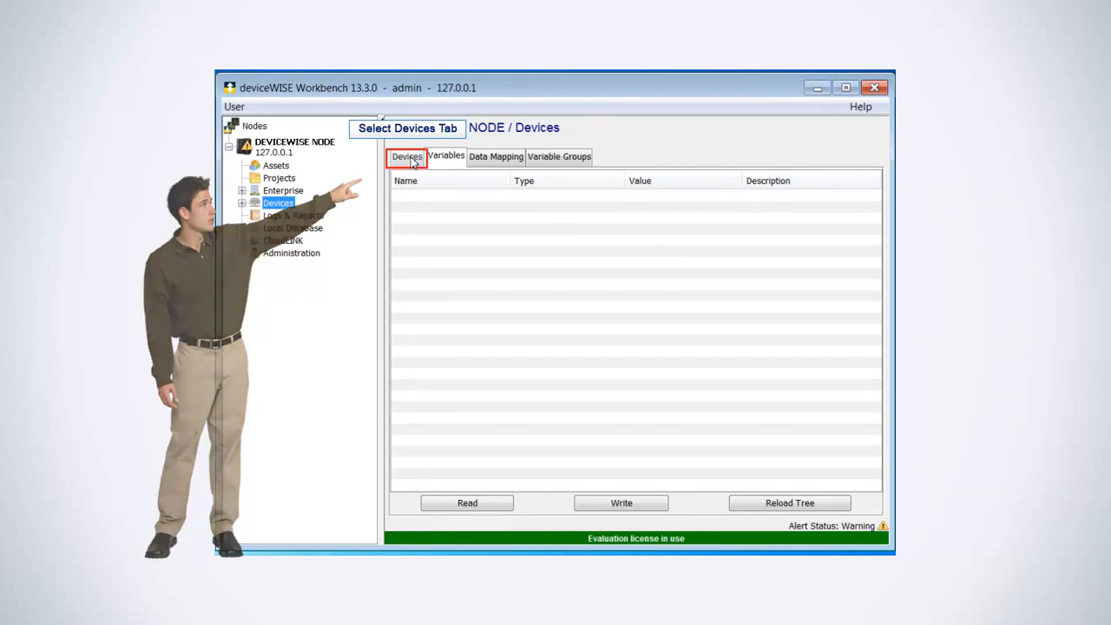
click(413, 160)
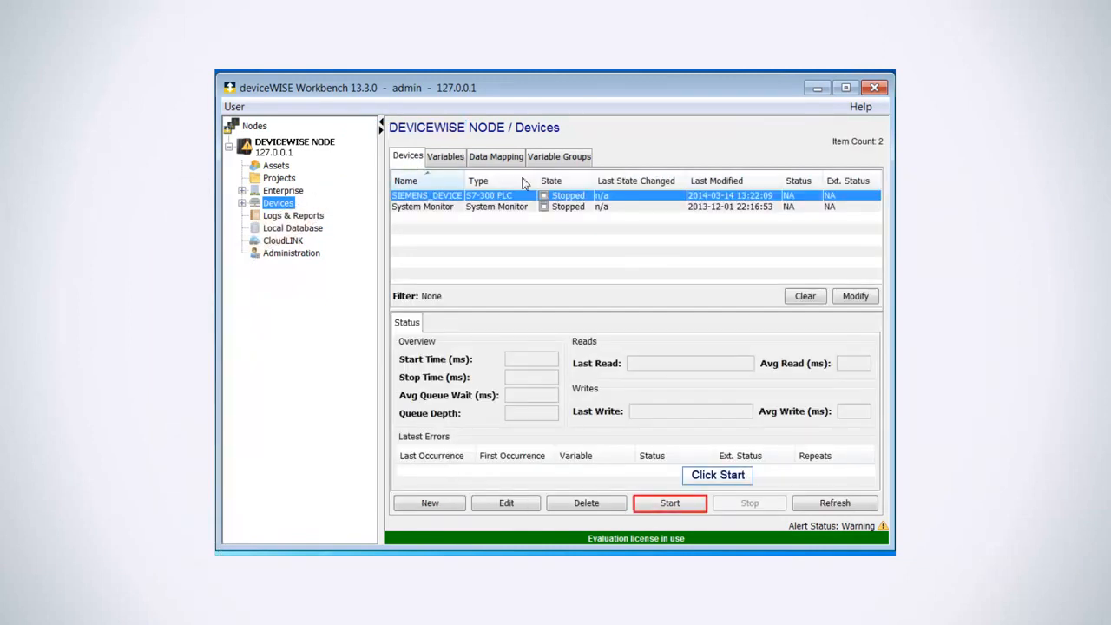
click(670, 505)
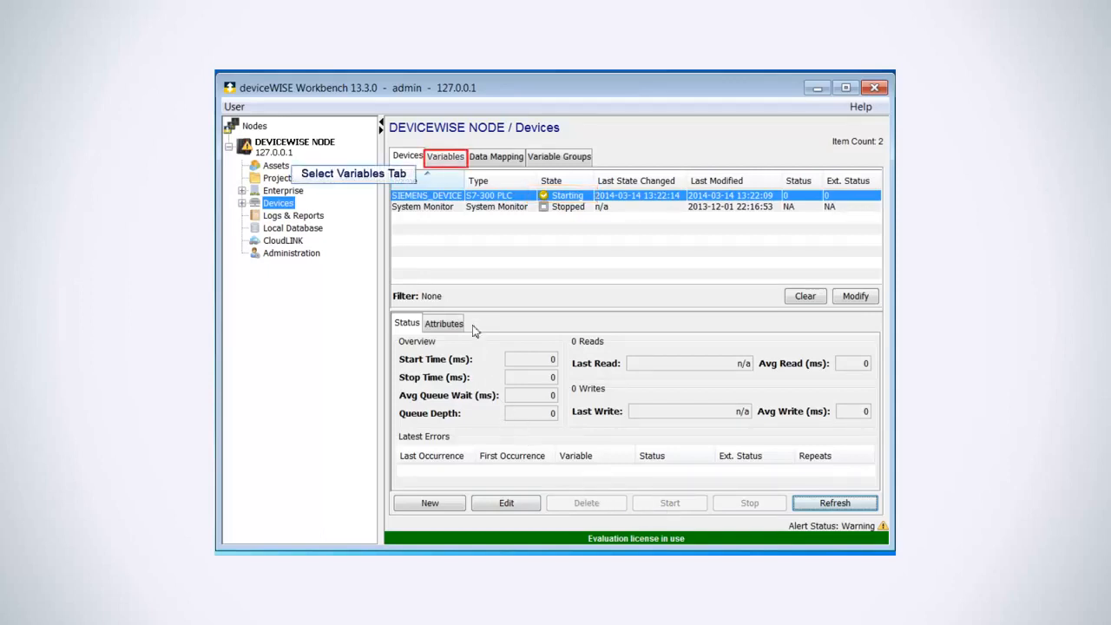
Examine the registers and data blocks of SIEMENS_DEVICE among the device variables, collapse them and return to the device list.
click(458, 165)
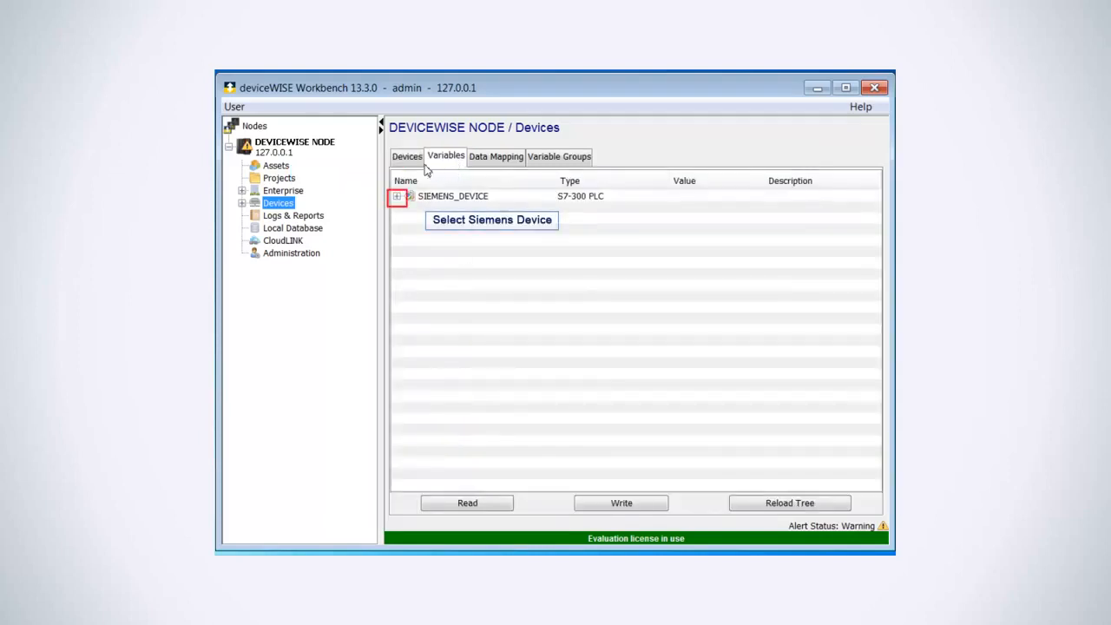
click(396, 196)
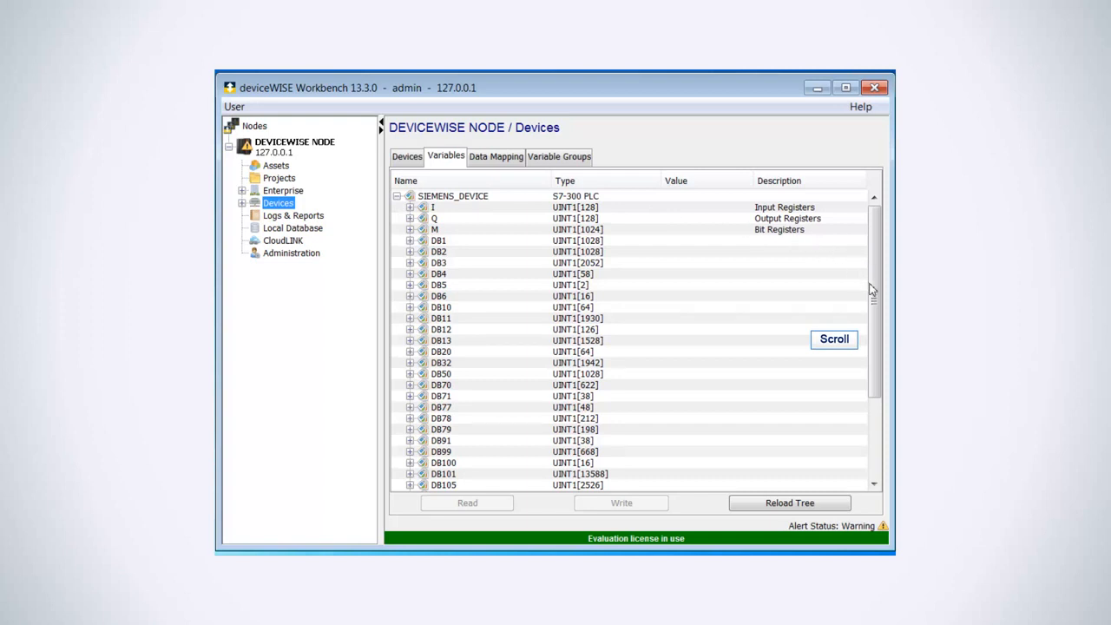
mouse_move(872, 307)
mouse_down()
mouse_move(874, 419)
mouse_move(866, 302)
mouse_up()
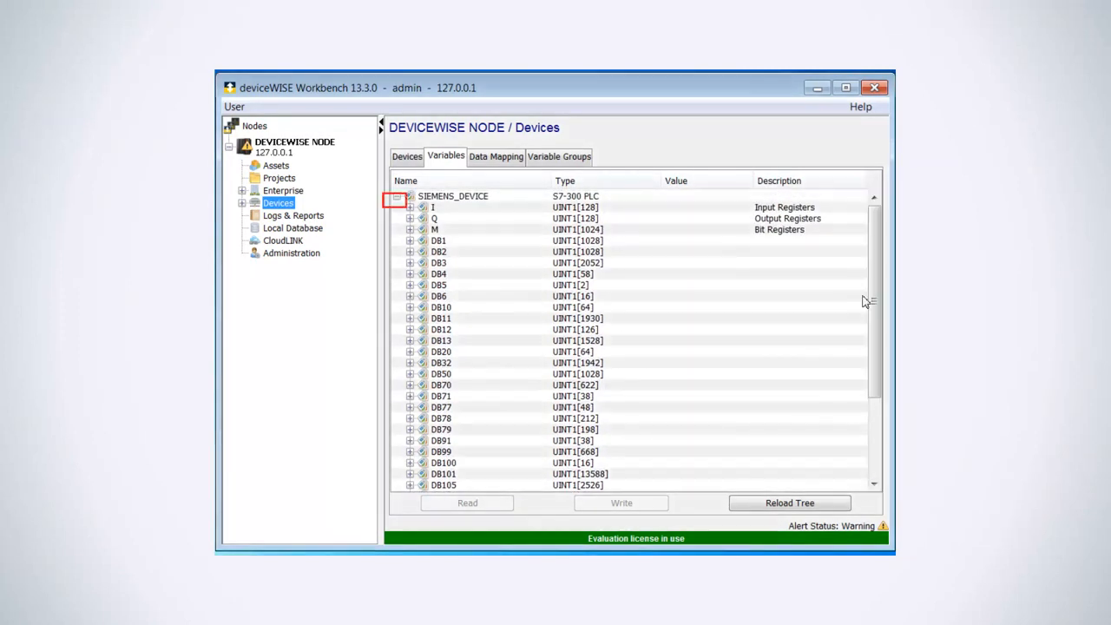
click(396, 197)
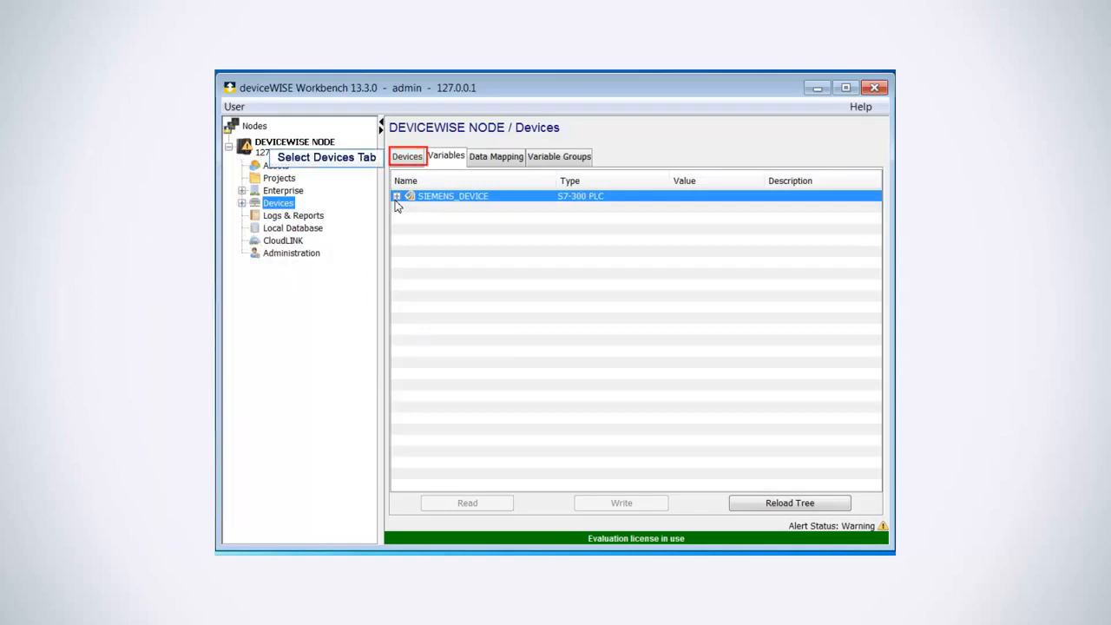
click(408, 158)
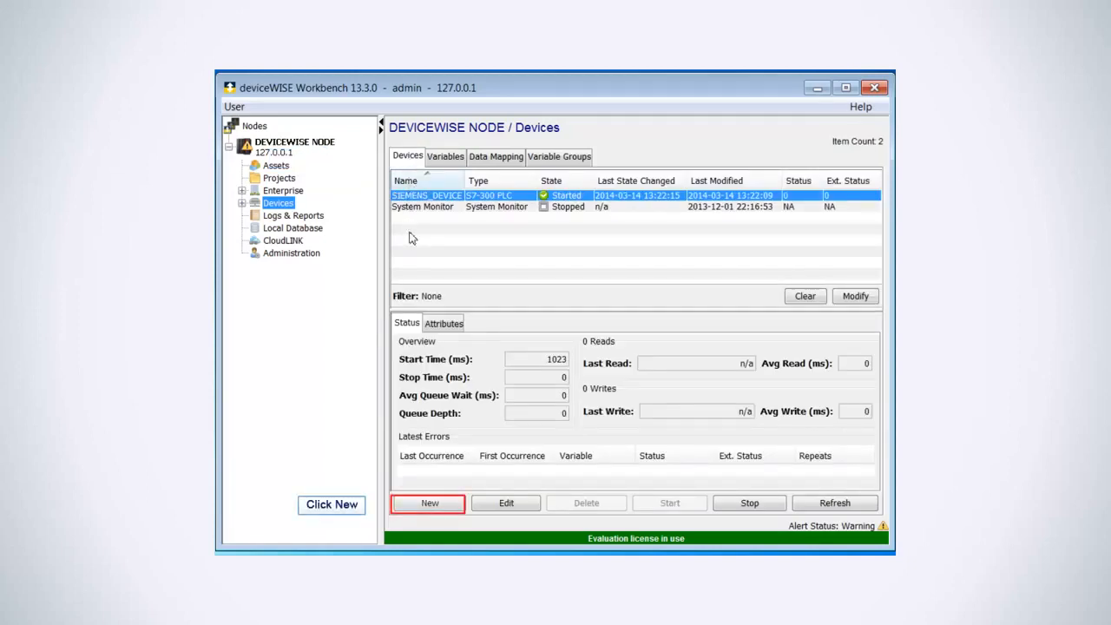
Begin another new device definition on the node.
click(414, 503)
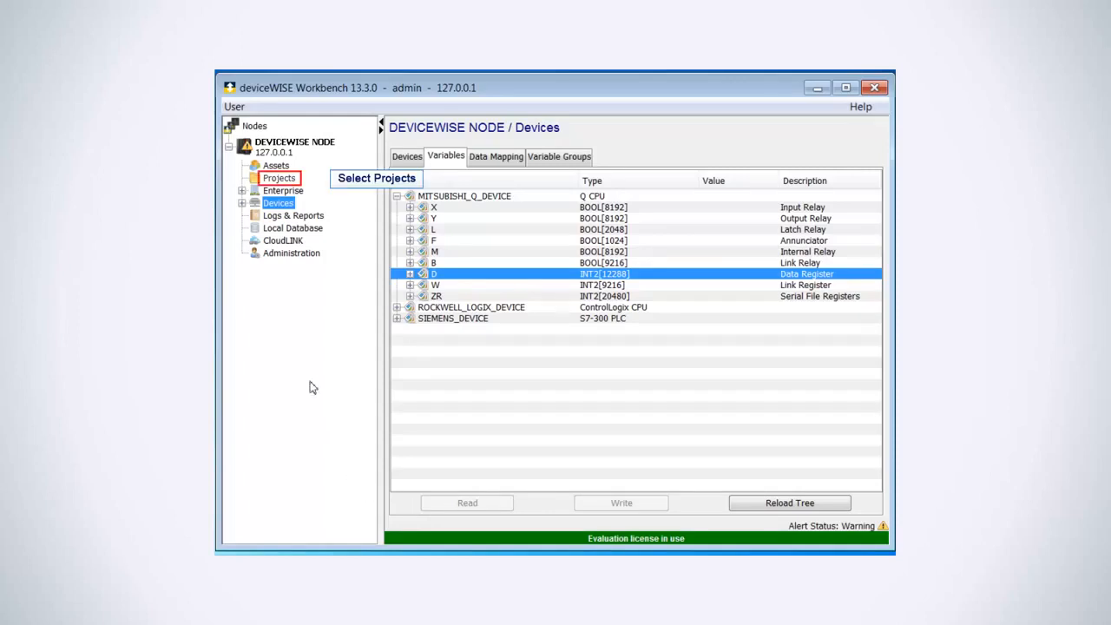
Create a new project named TRACK_PRODUCTION on the node.
click(294, 184)
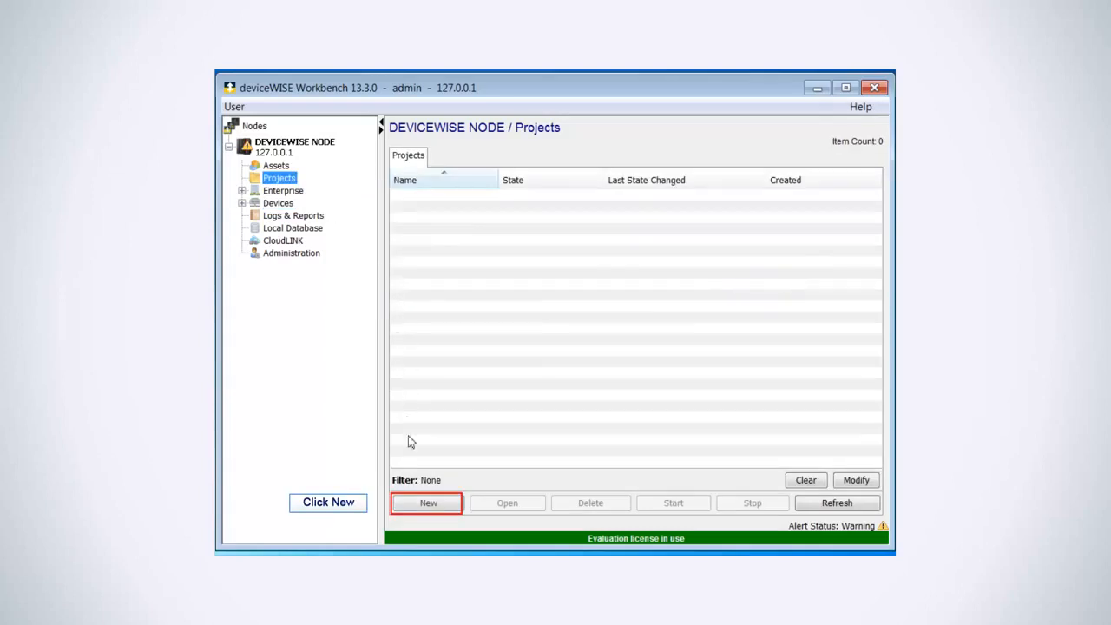
click(411, 508)
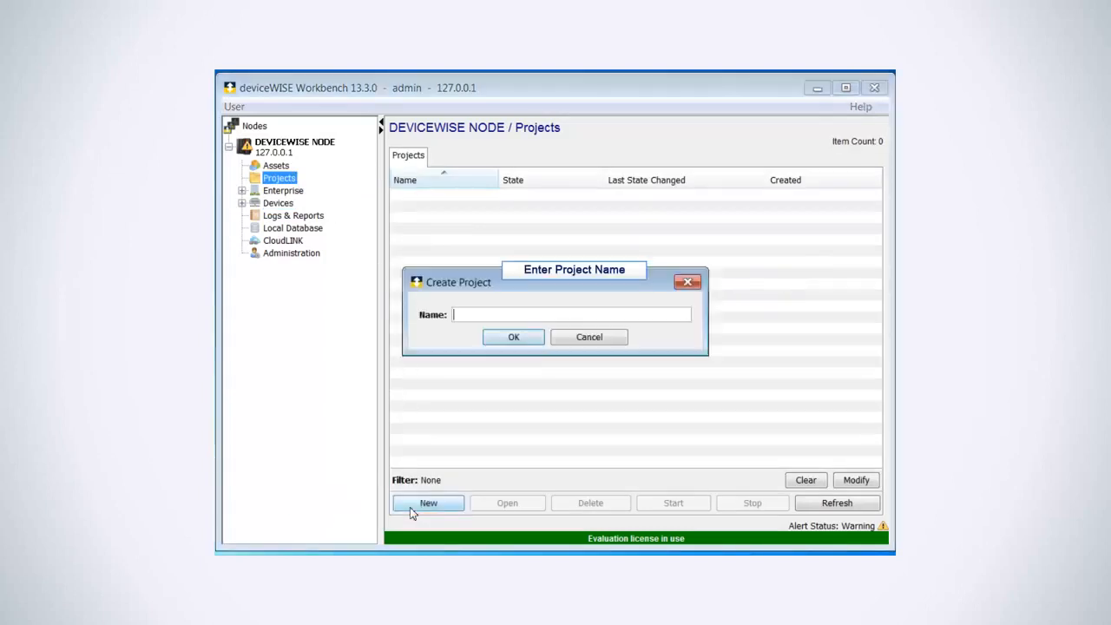
text(TRACK_PRODUCTIO)
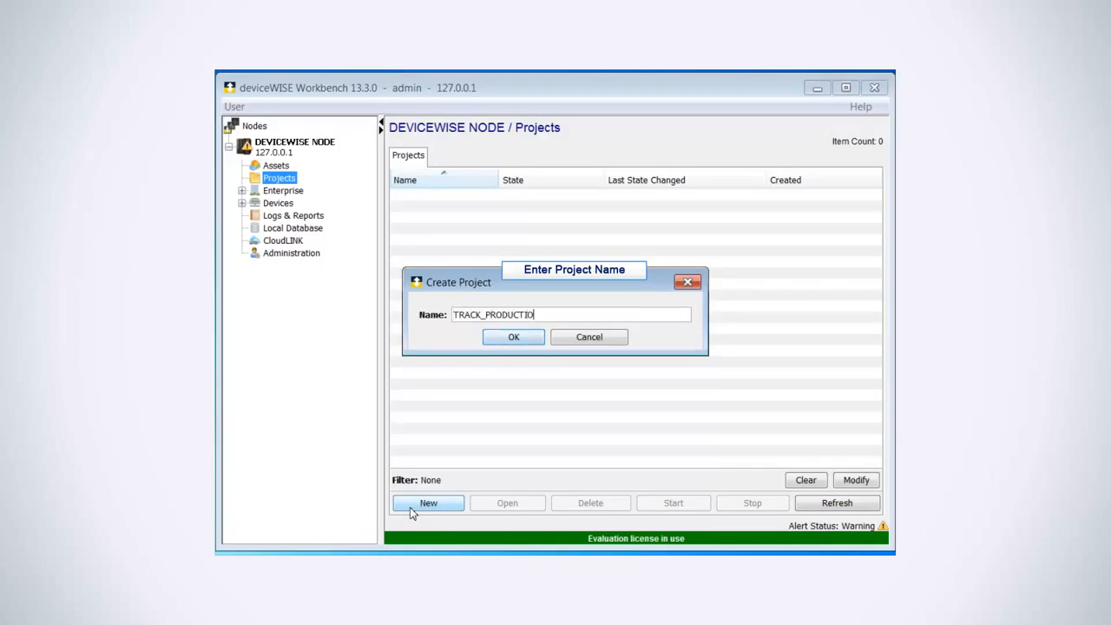
text(N_INFORMATION)
key(BackSpace)
key(BackSpace)
key(BackSpace)
key(BackSpace)
key(BackSpace)
key(BackSpace)
key(BackSpace)
key(BackSpace)
key(BackSpace)
key(BackSpace)
key(BackSpace)
key(BackSpace)
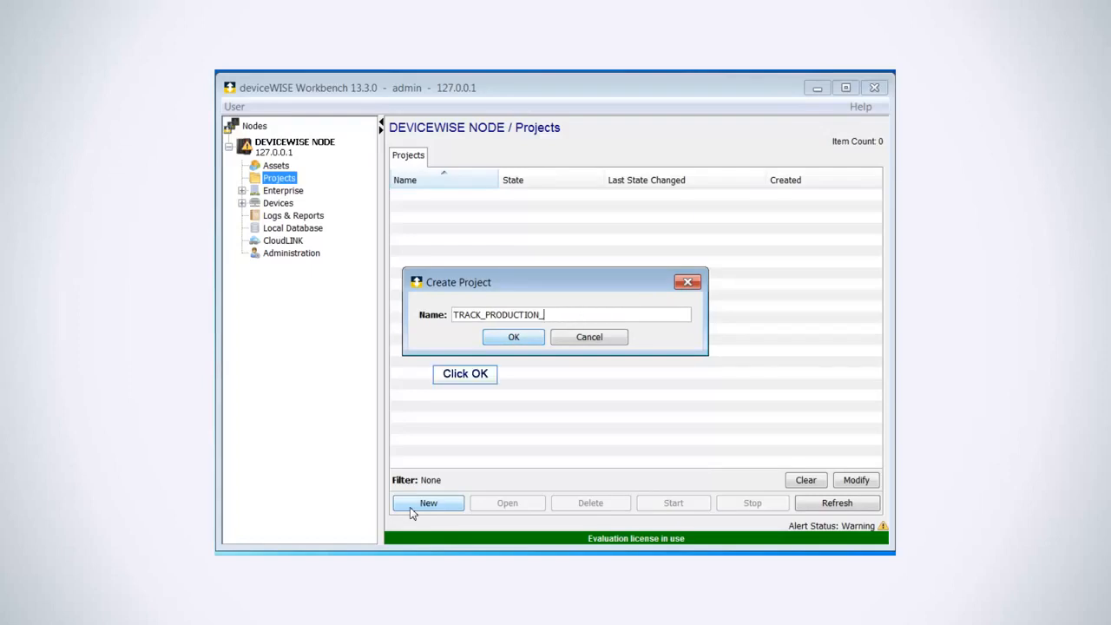
click(521, 341)
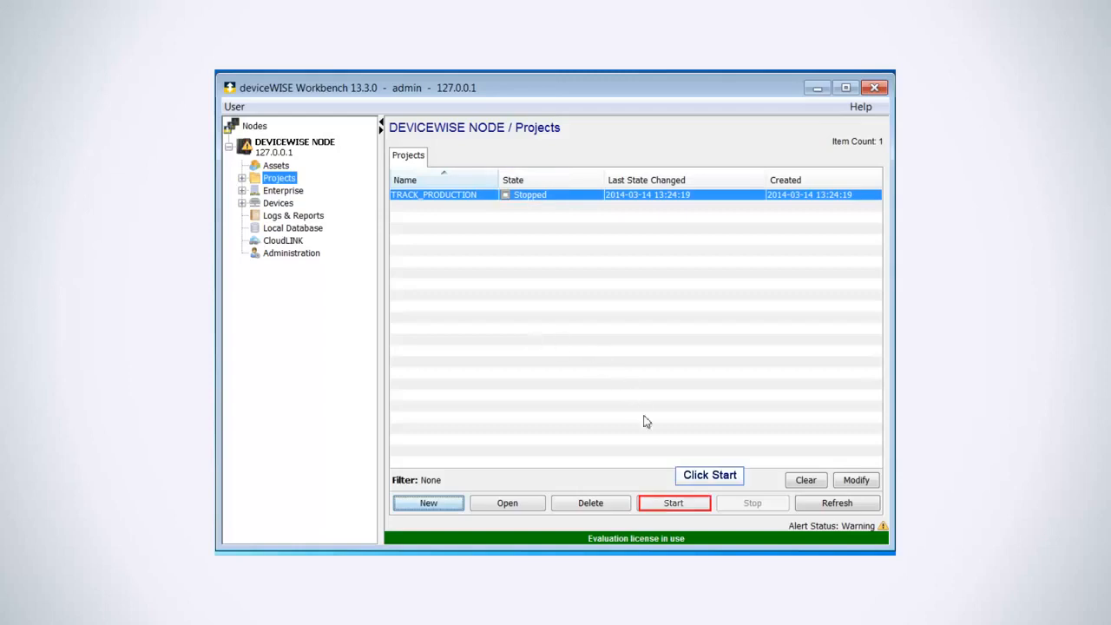
Start the TRACK_PRODUCTION project and open it.
click(658, 505)
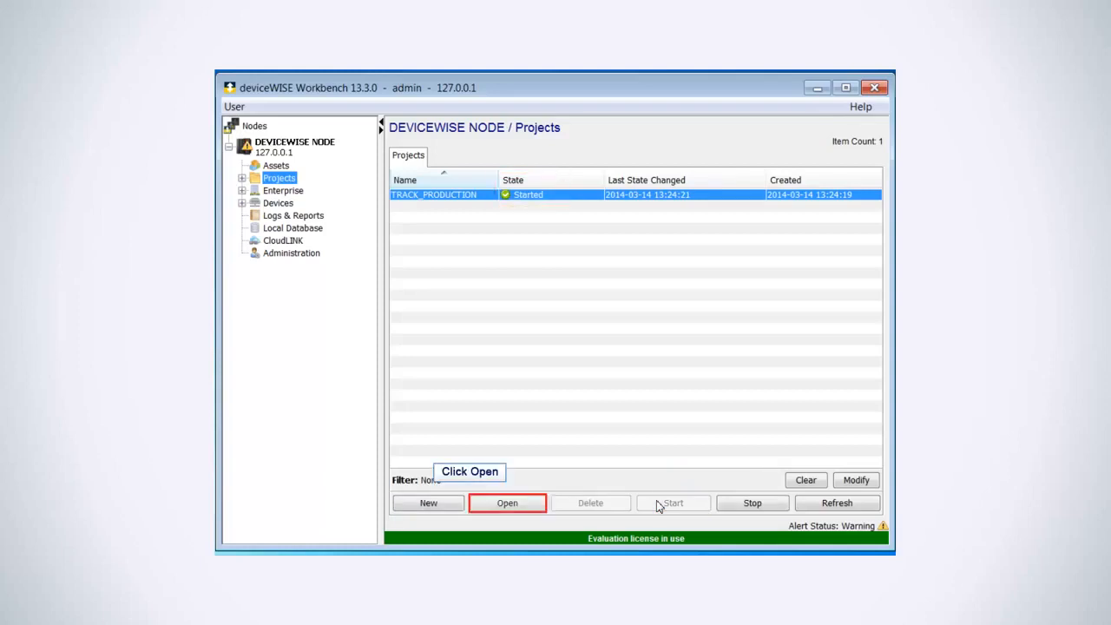
click(483, 505)
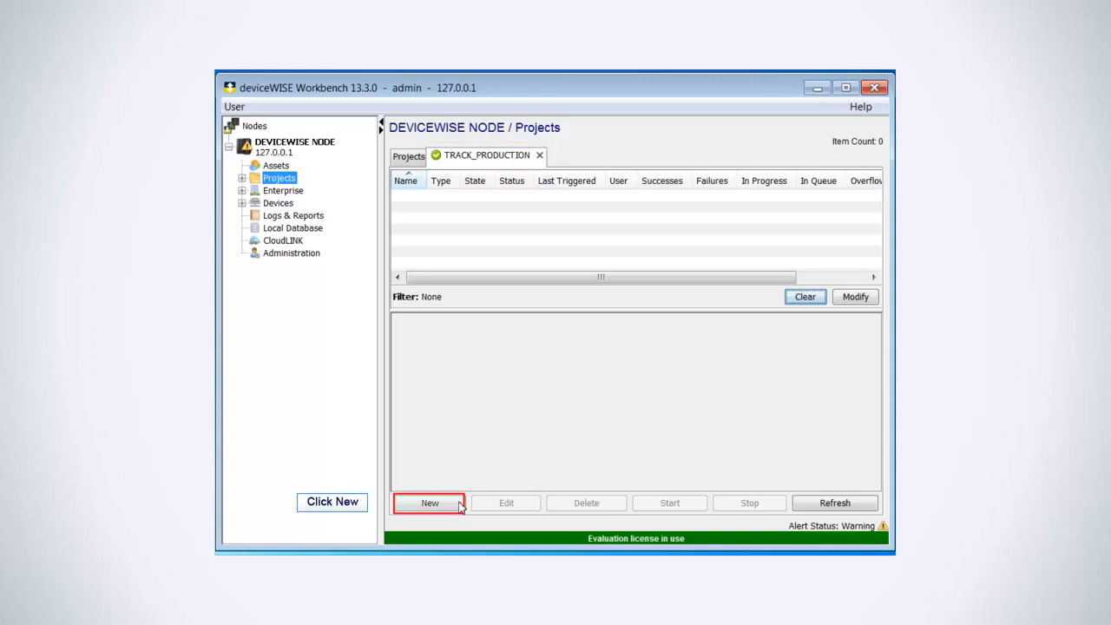
Begin a new trigger in TRACK_PRODUCTION with the Schedule event type and a Weekdays frequency, and look over its occurrence options.
click(443, 506)
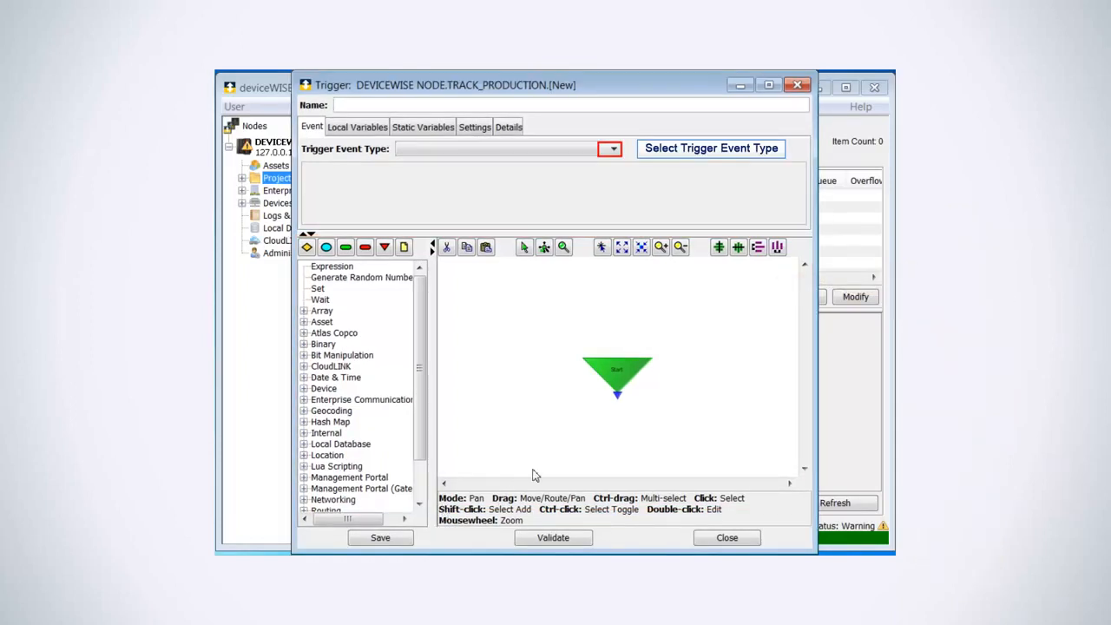
click(613, 151)
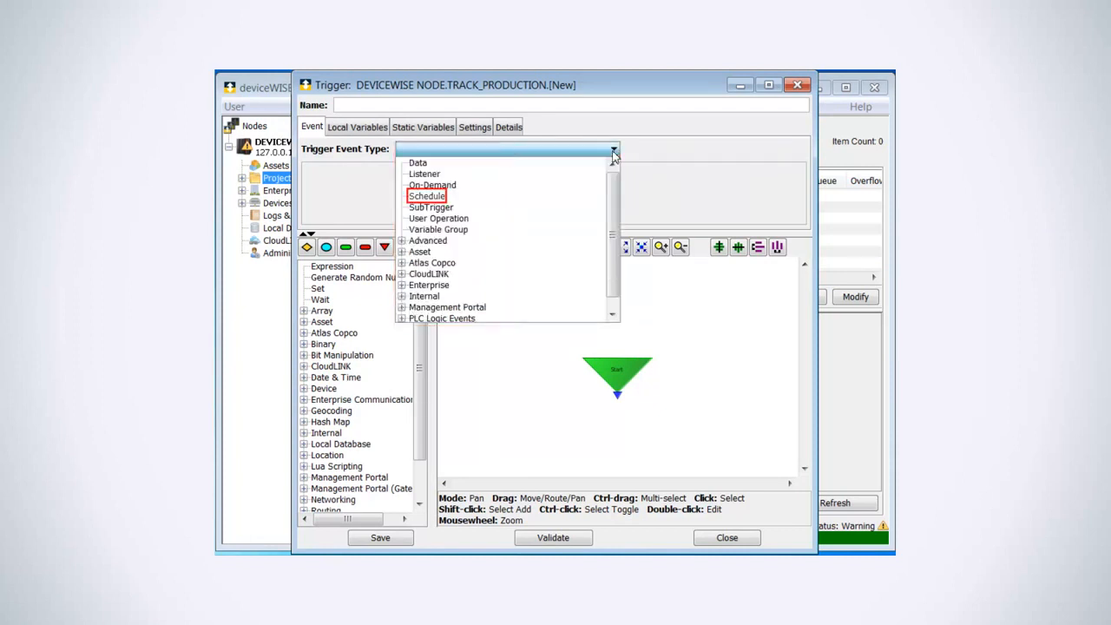
click(437, 198)
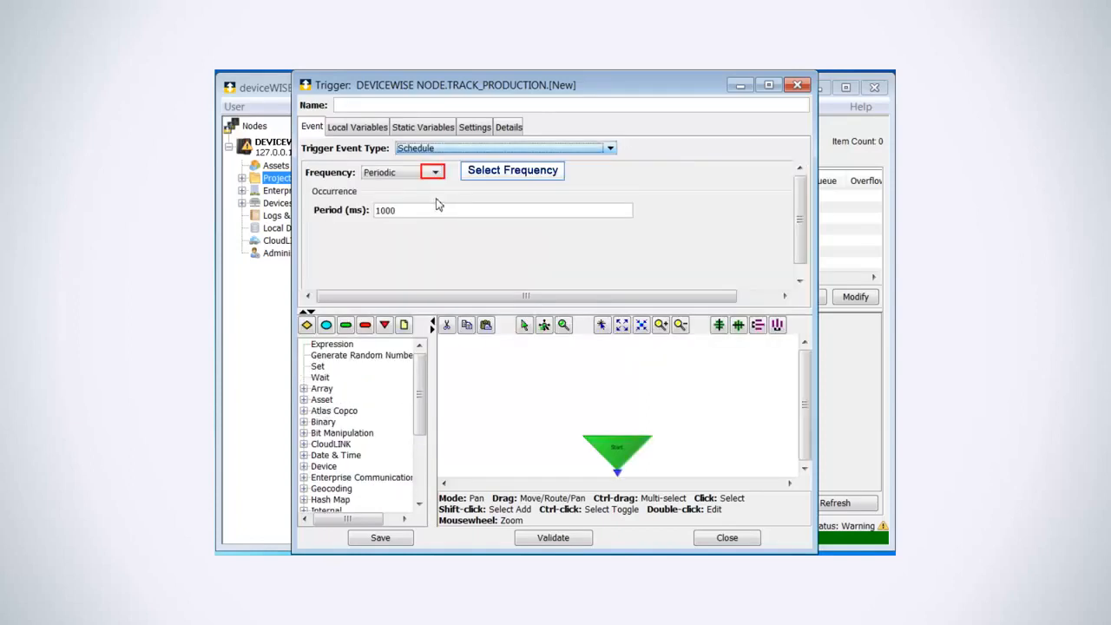
click(435, 173)
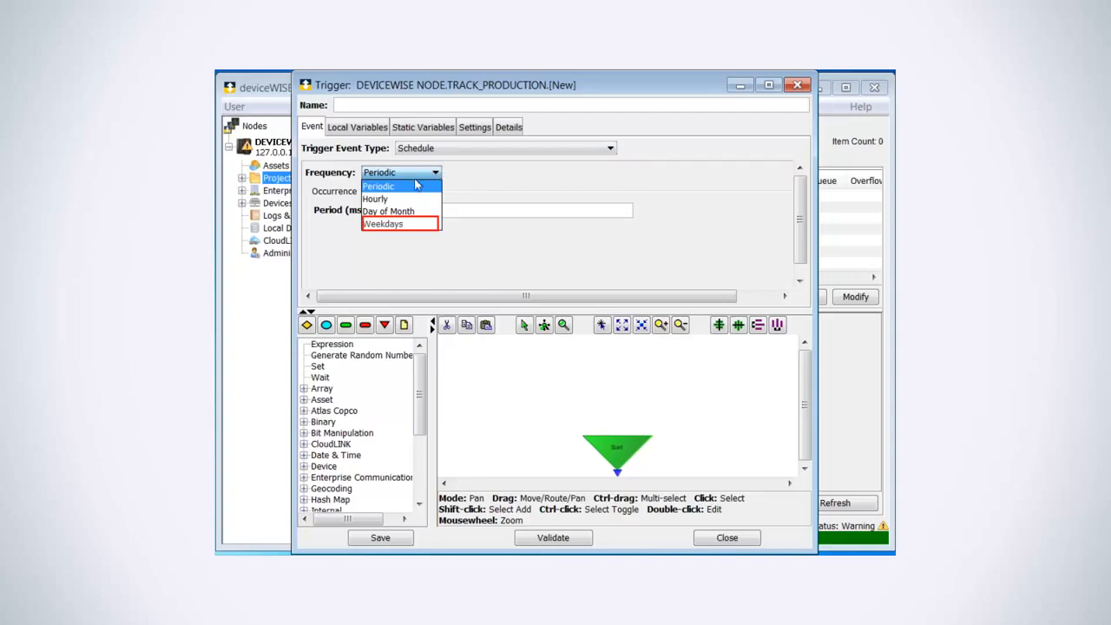
click(405, 223)
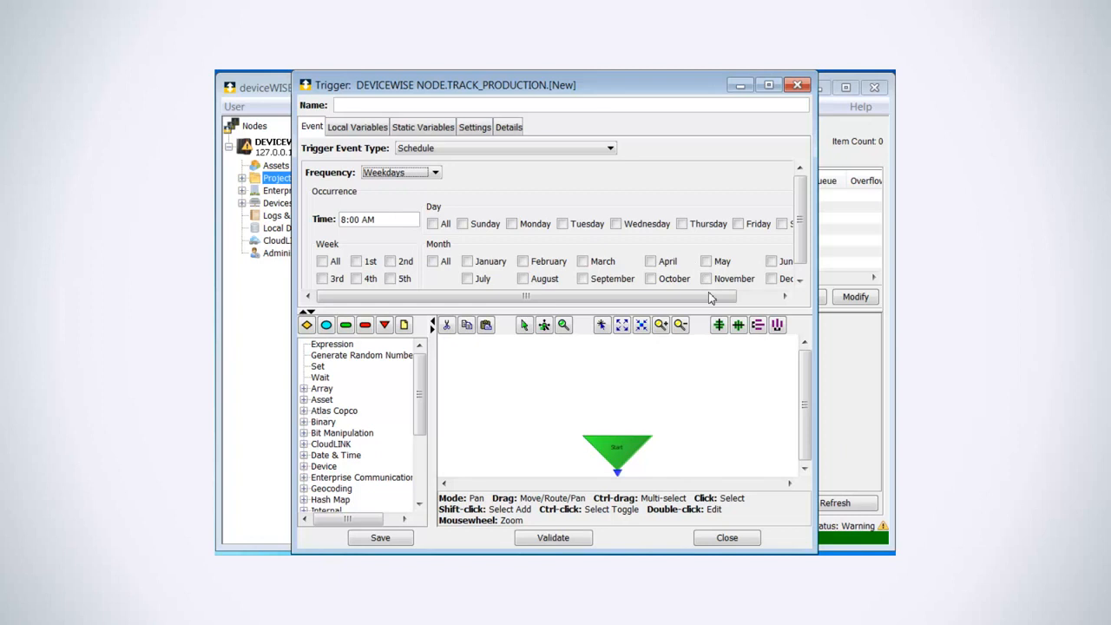
drag(709, 296, 678, 301)
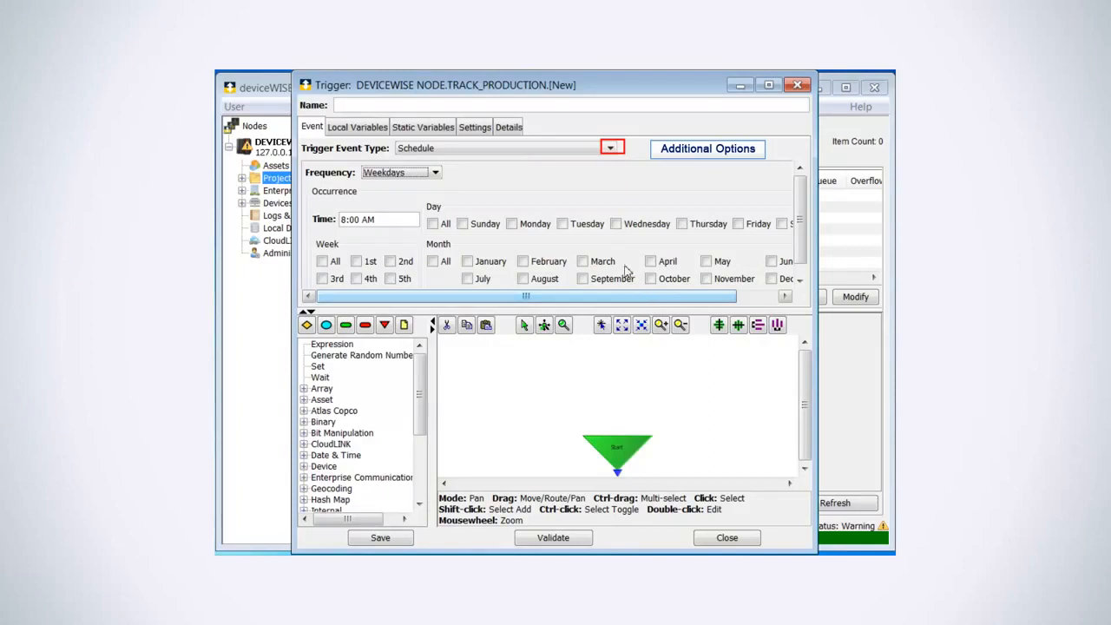
Switch the trigger's event type to Data to look over its settings, and return it to Schedule.
click(611, 150)
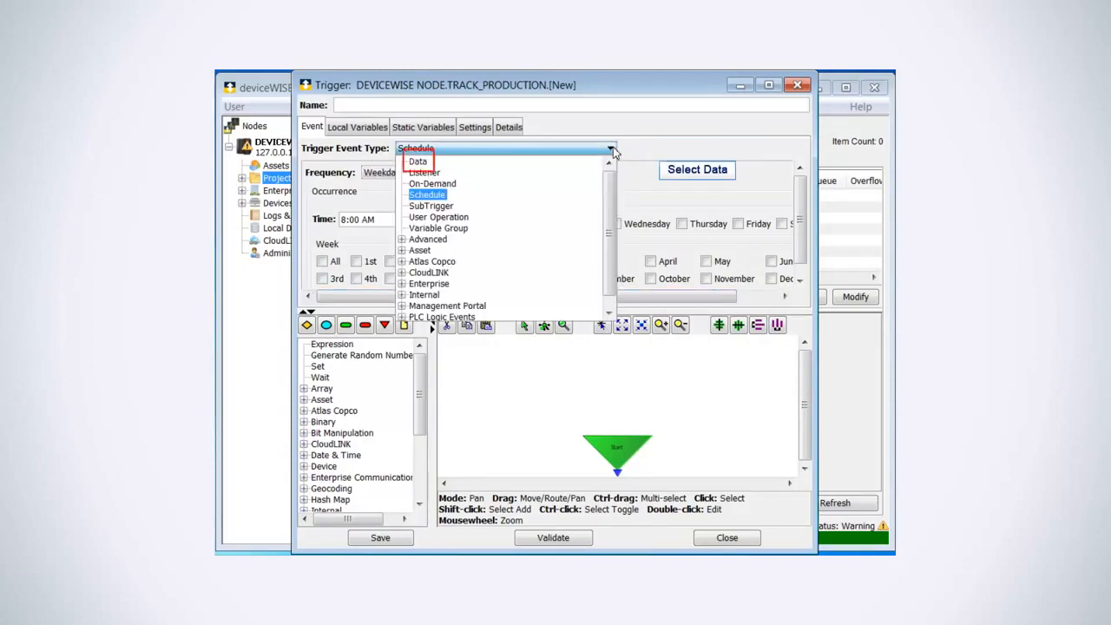
click(418, 162)
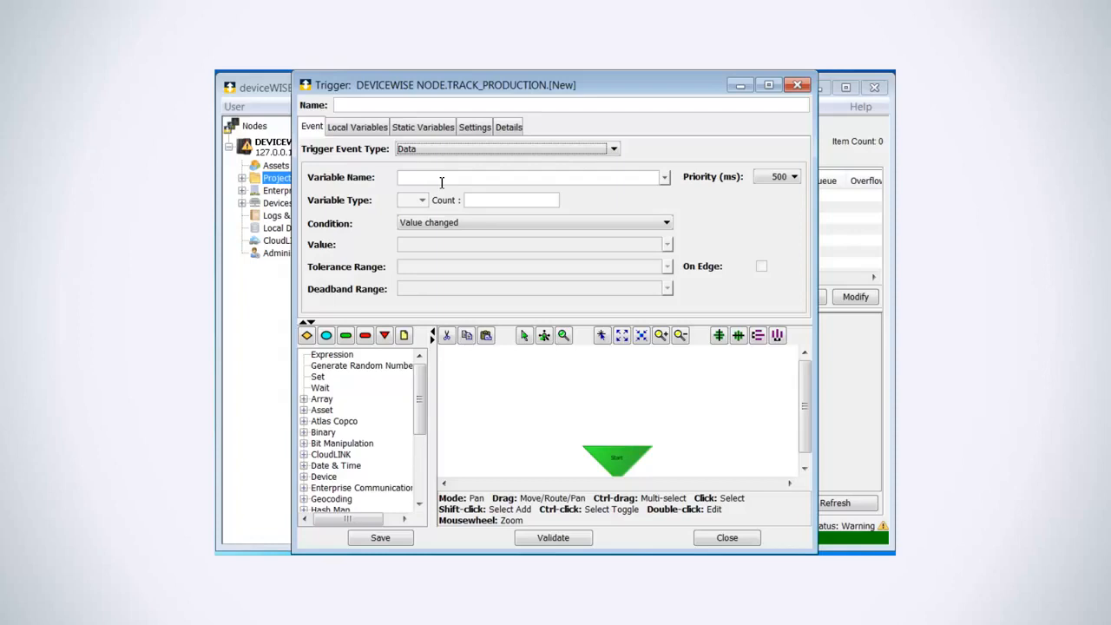
click(611, 151)
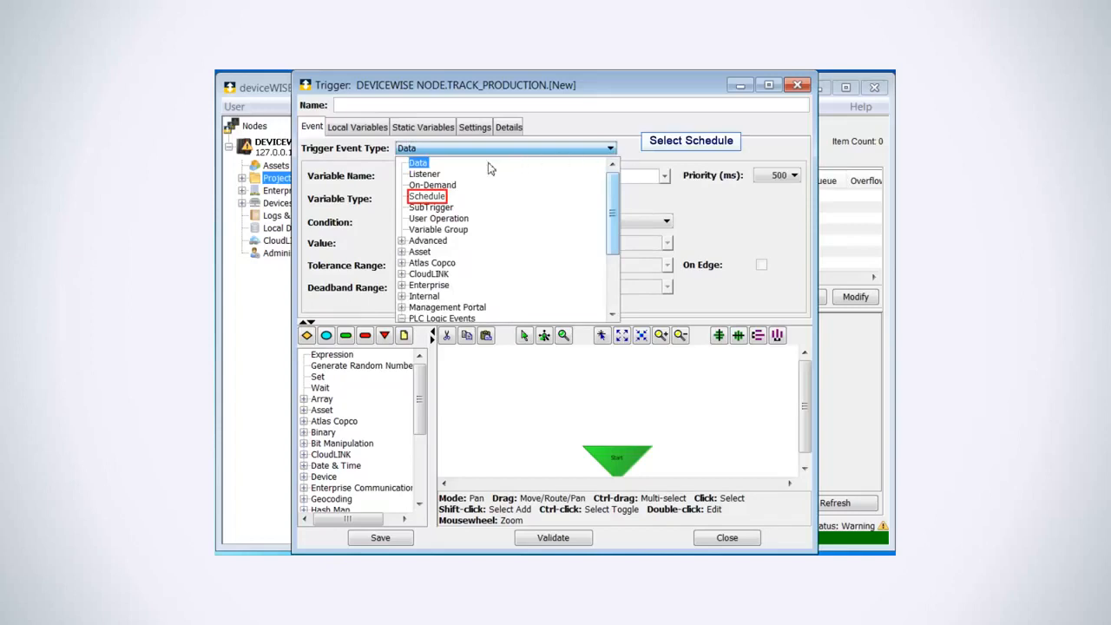
click(428, 197)
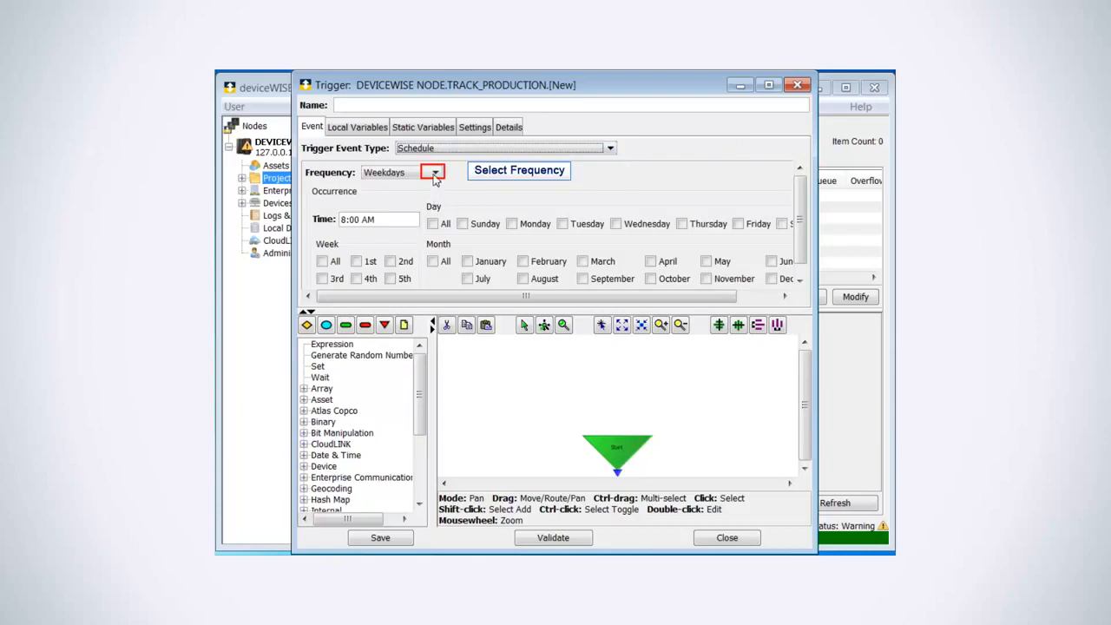
Set the trigger's schedule frequency to Periodic.
click(434, 173)
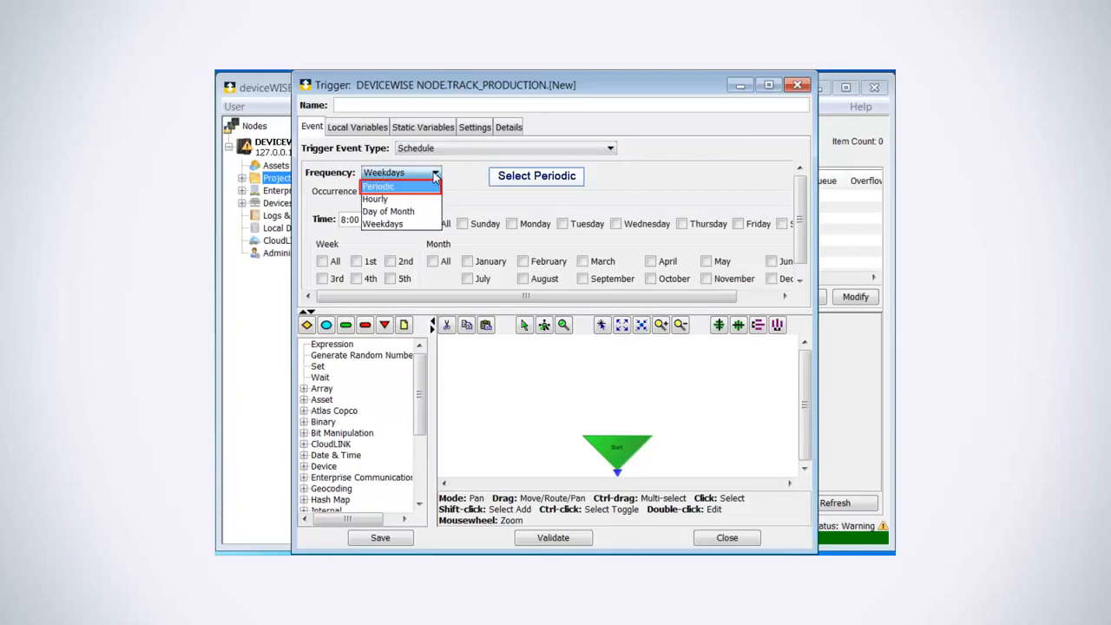
click(400, 188)
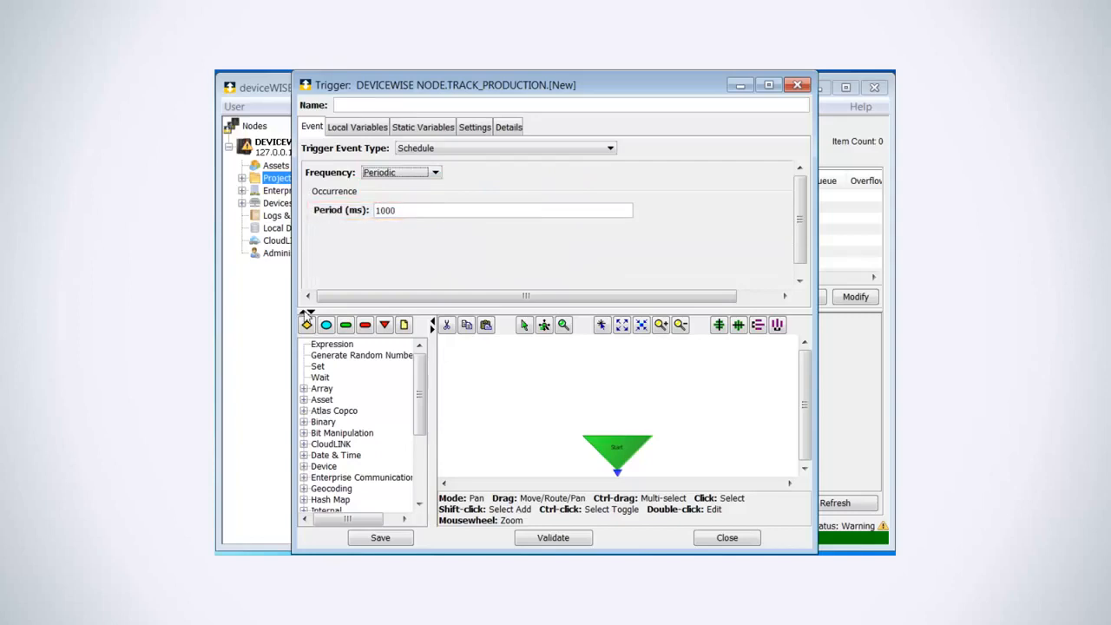
Enlarge the trigger's flow editor and place an Enterprise Communication Transaction action below the Start node.
click(305, 312)
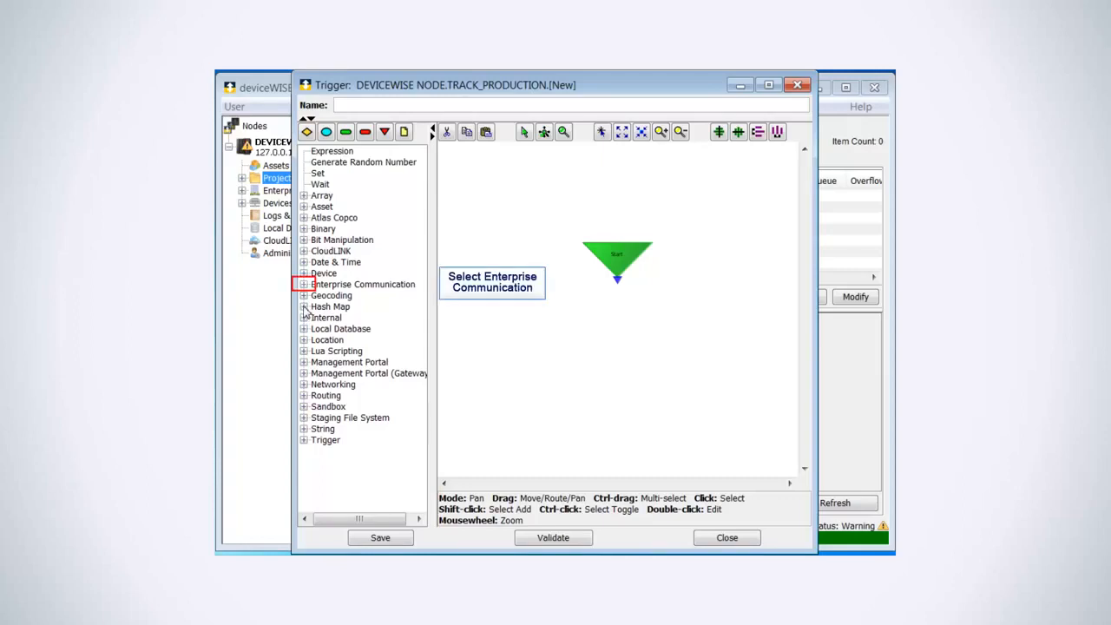
click(303, 285)
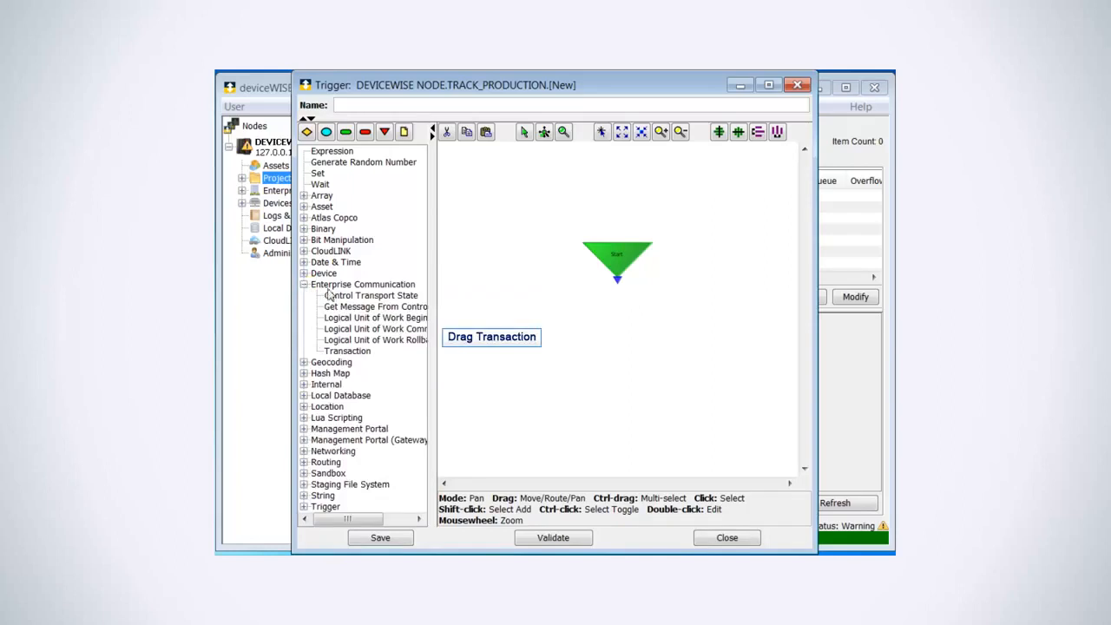
drag(355, 356, 609, 363)
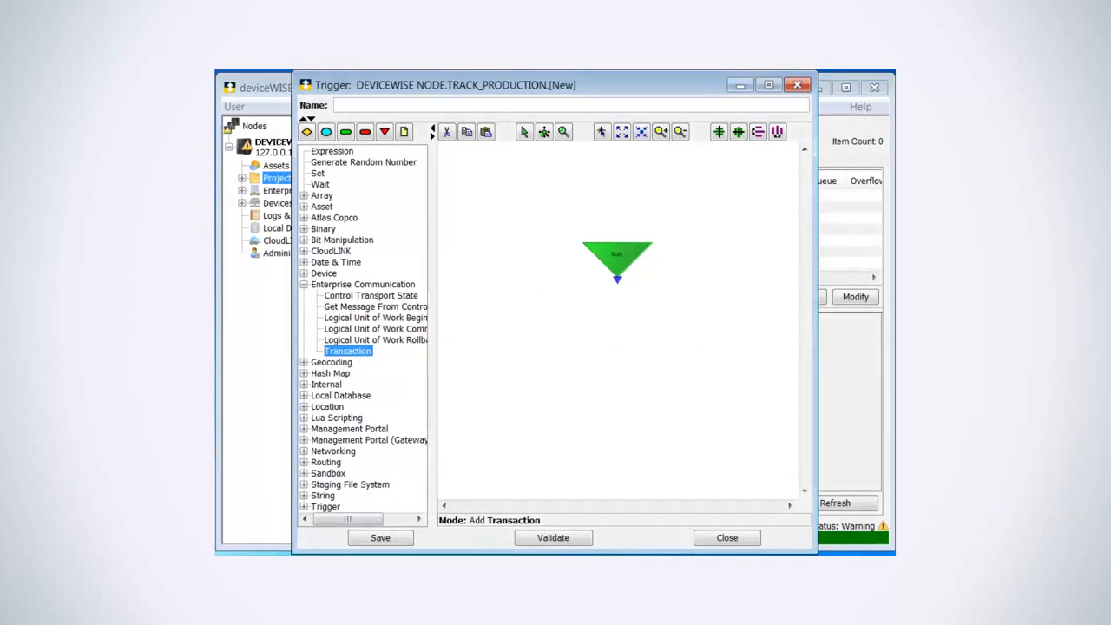
click(609, 362)
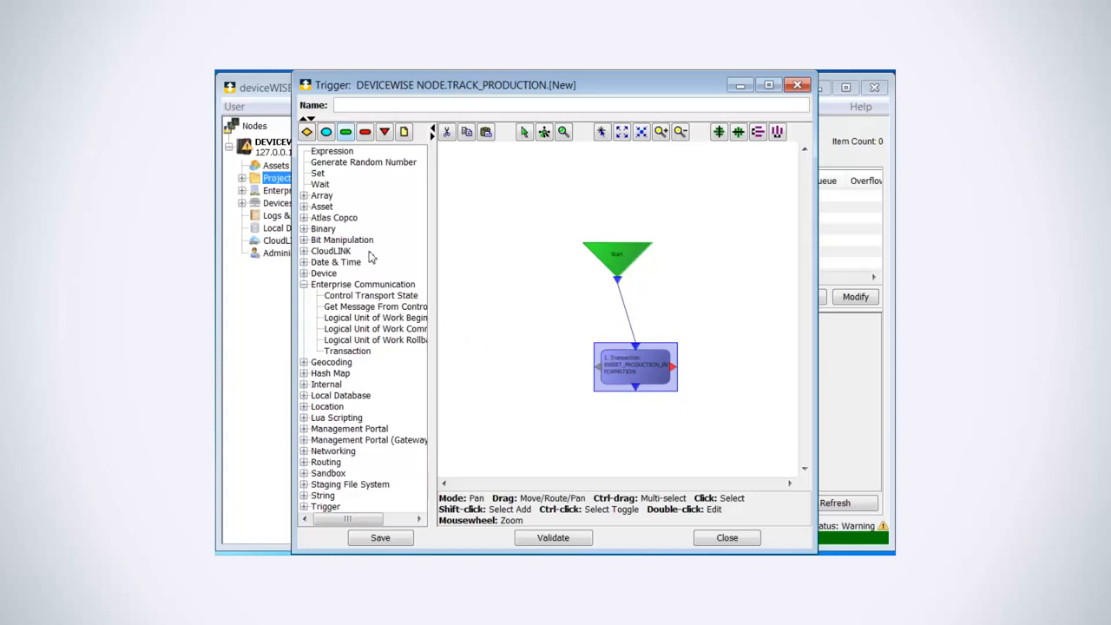
Add End Execution (Success) nodes below and to the left of the Transaction, and an End Execution (Failure) node to its right.
click(346, 131)
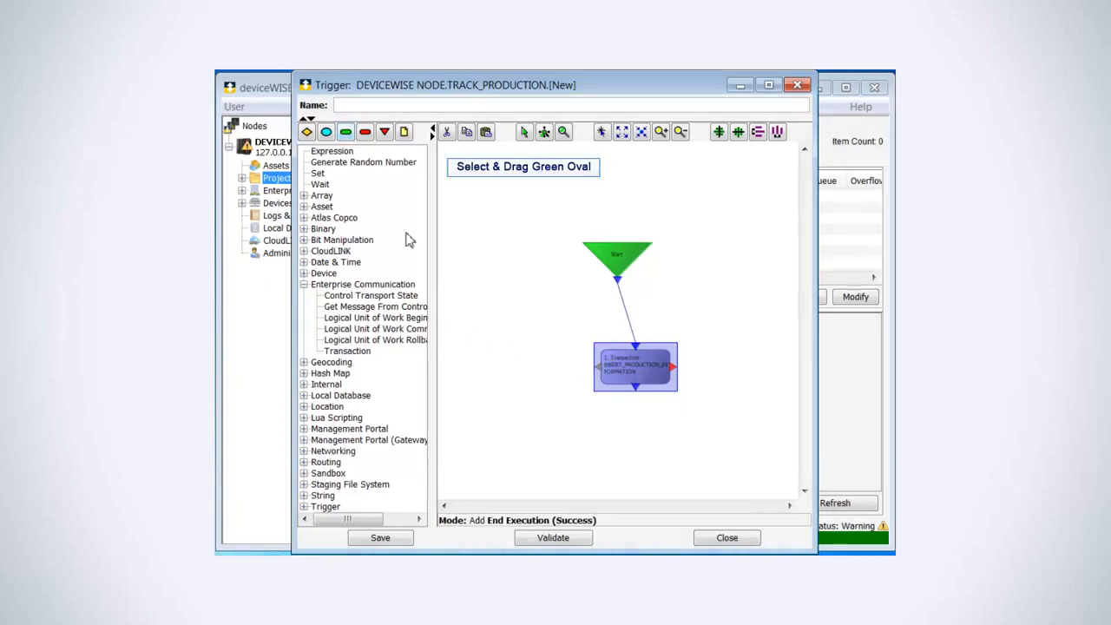
click(611, 452)
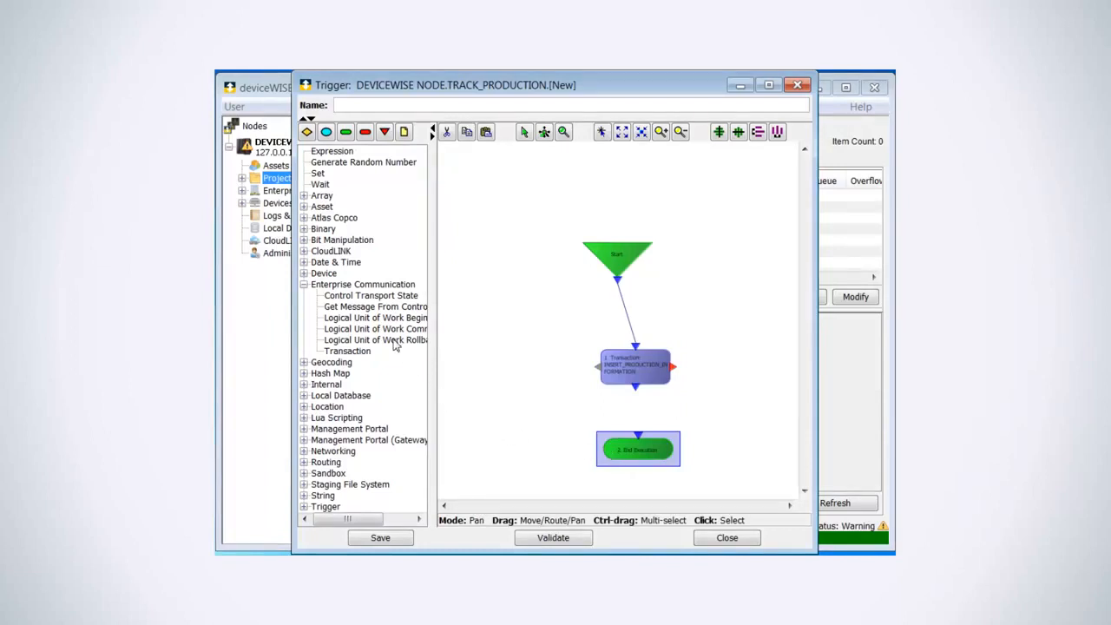
click(345, 132)
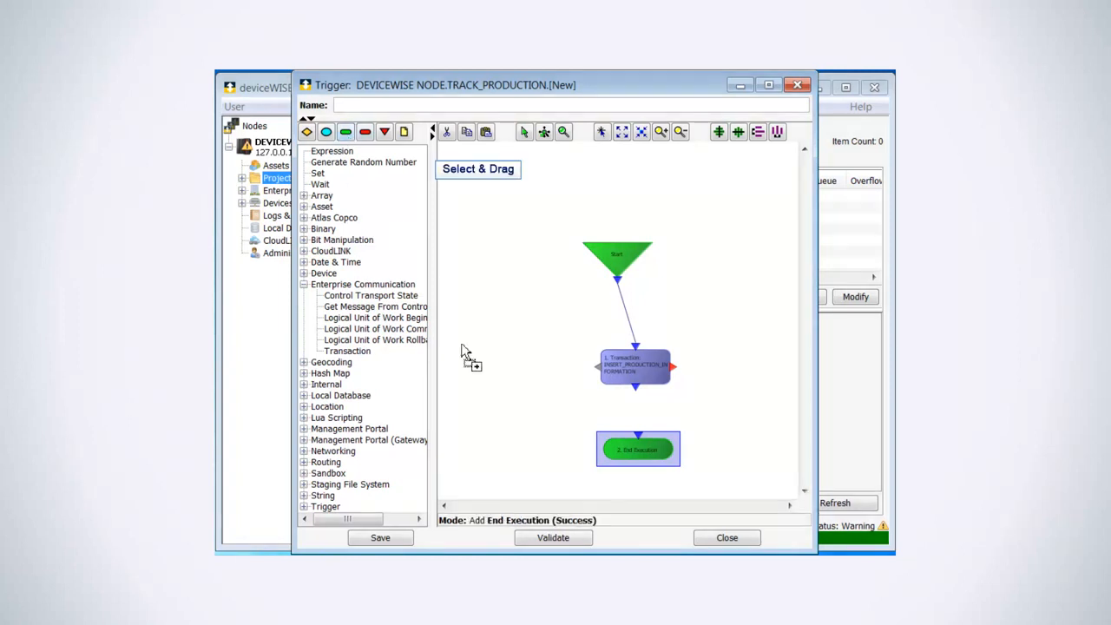
click(499, 401)
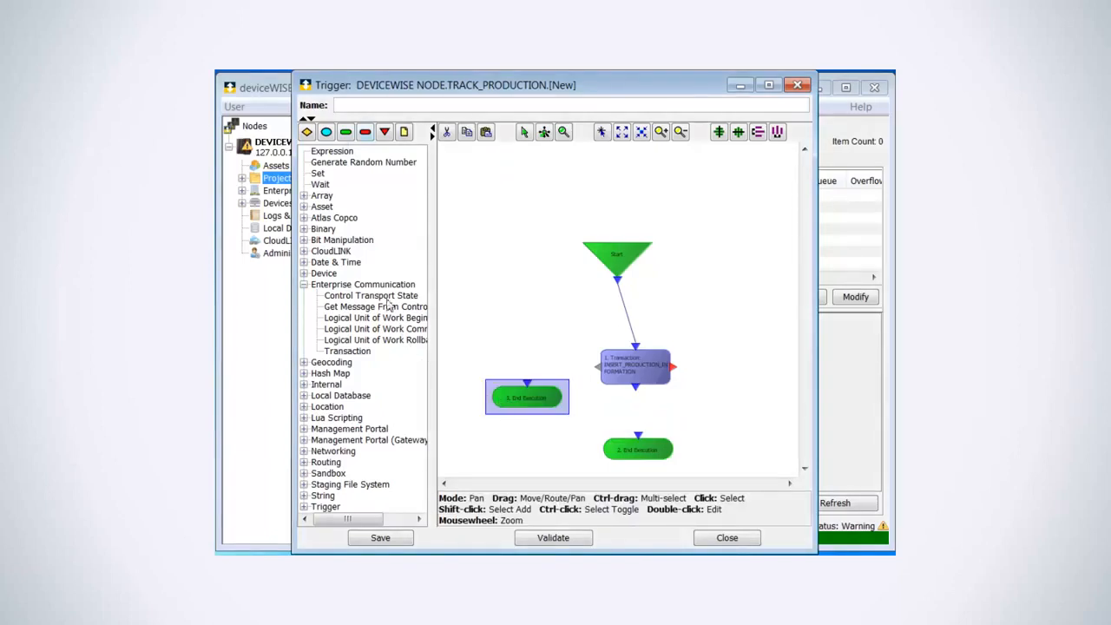
click(366, 135)
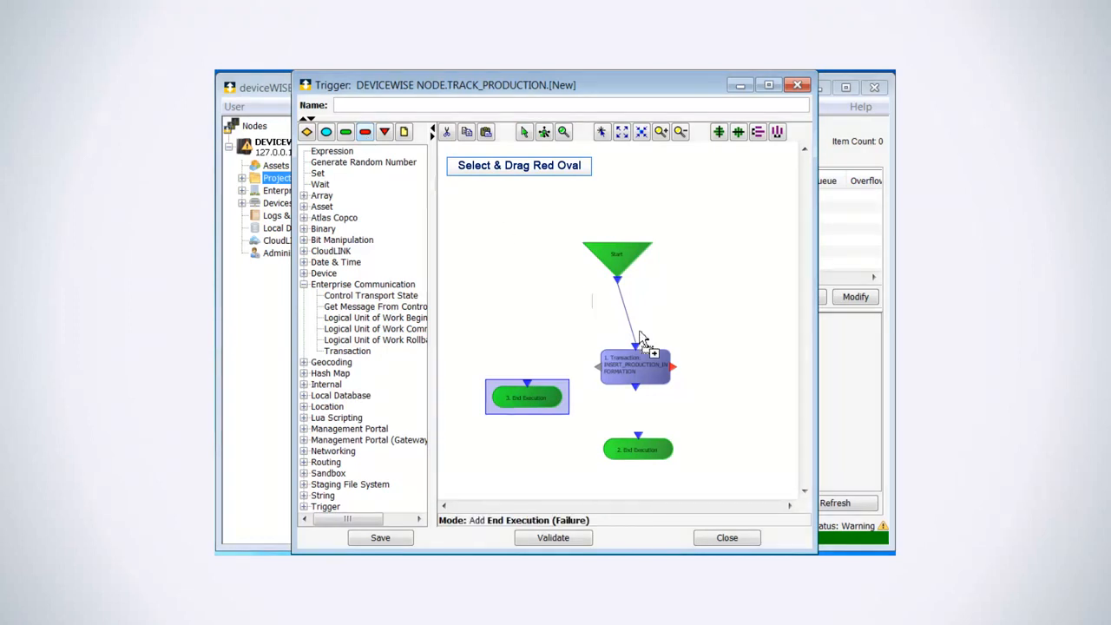
click(732, 402)
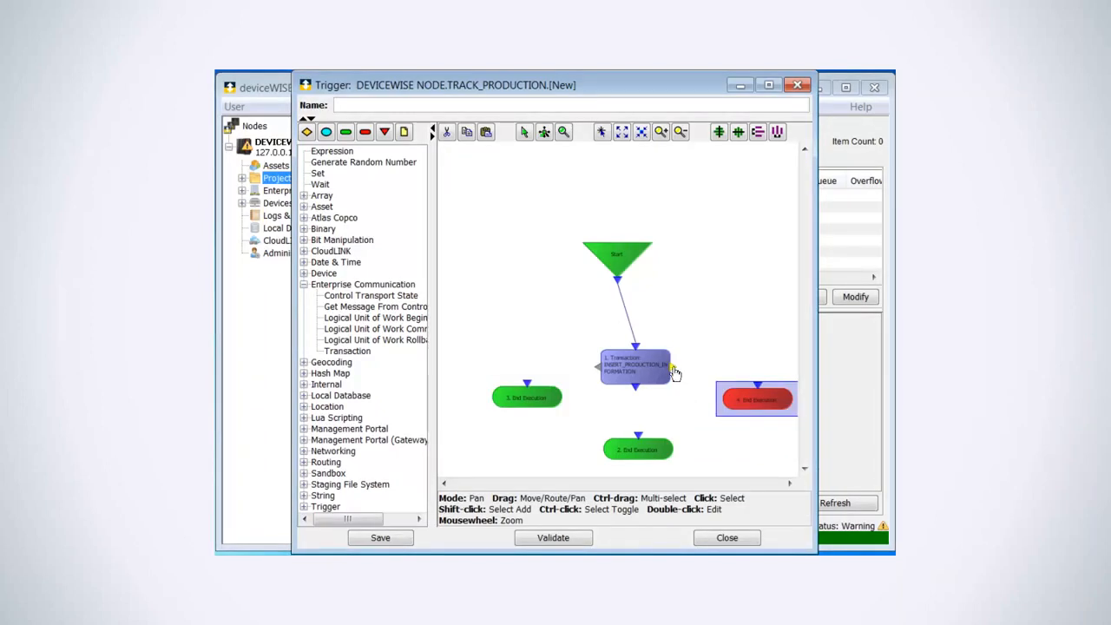
Route the Transaction's red exit to the failure end node, its blue exit to the lower success node and its gray exit to the left one.
drag(674, 372, 759, 391)
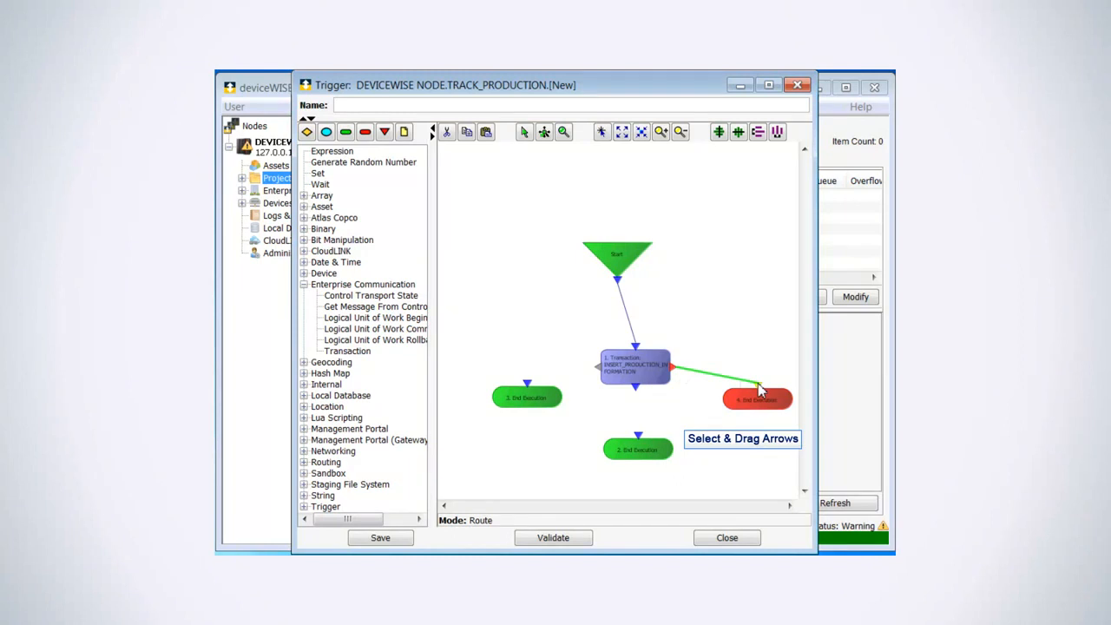
drag(760, 389, 760, 391)
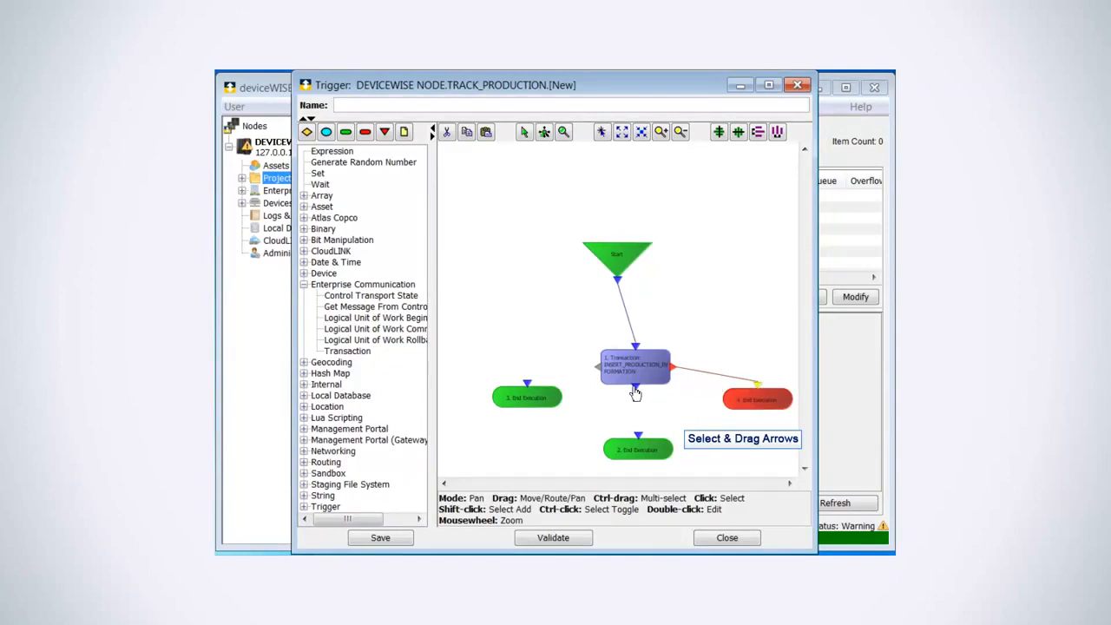
drag(635, 390, 642, 440)
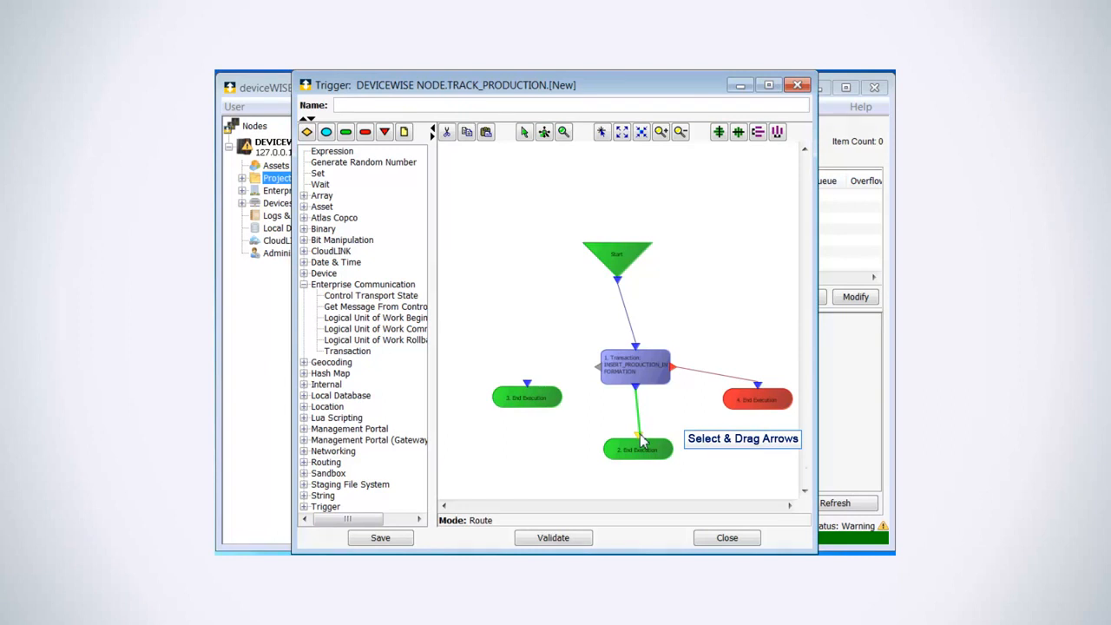
drag(642, 440, 642, 441)
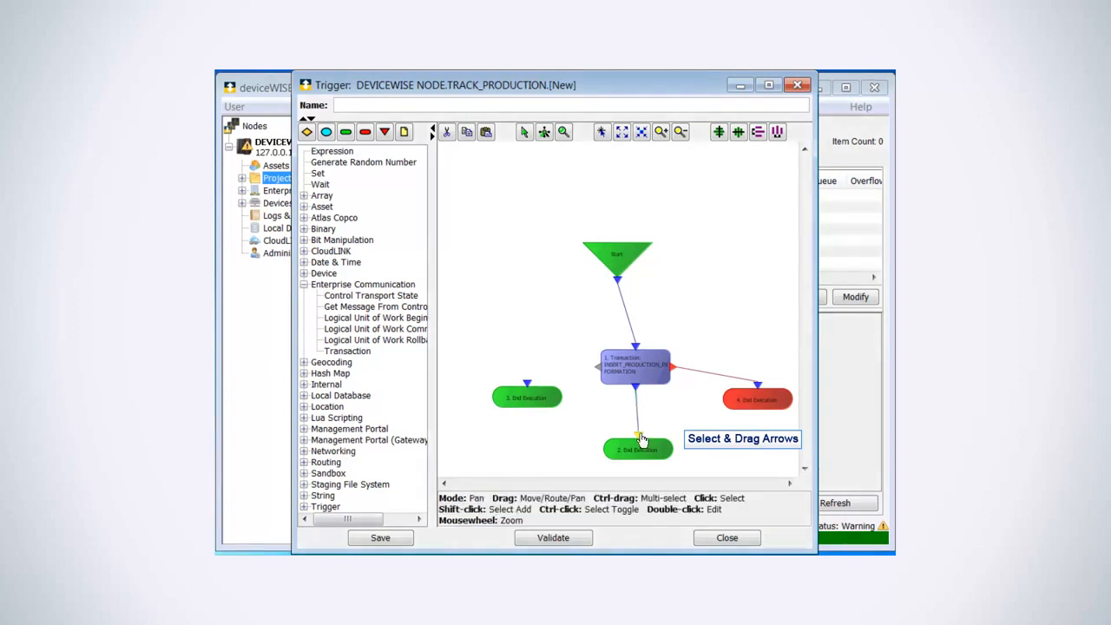
click(602, 373)
drag(602, 374, 532, 390)
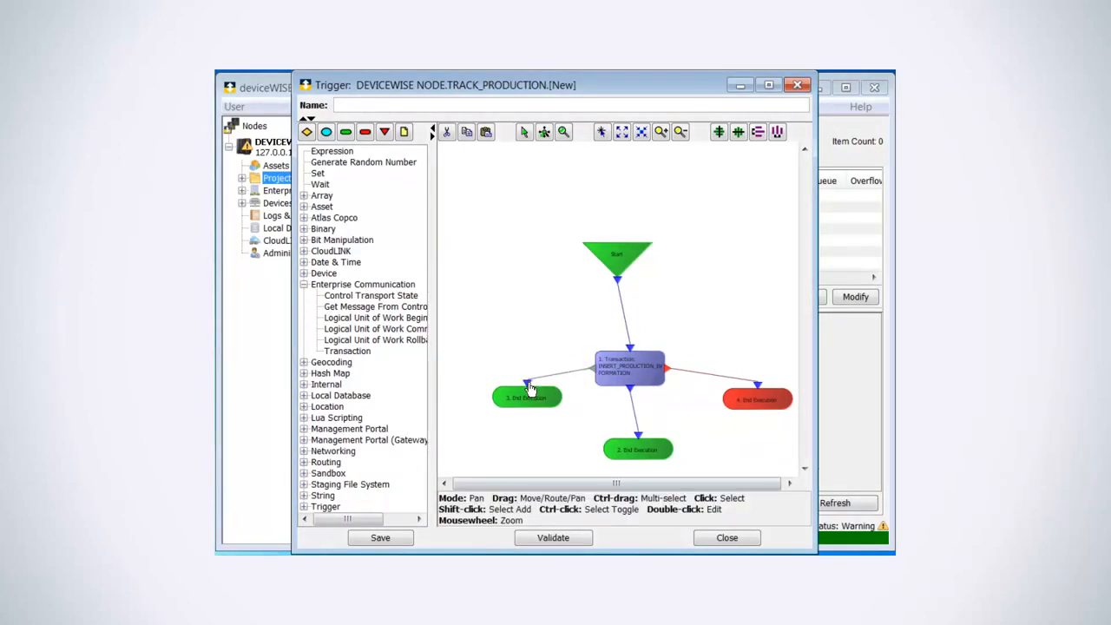
Open the Transaction's settings and map its col_BUILD_TIMESTAMP input to the $EVENT_TIME macro.
click(620, 379)
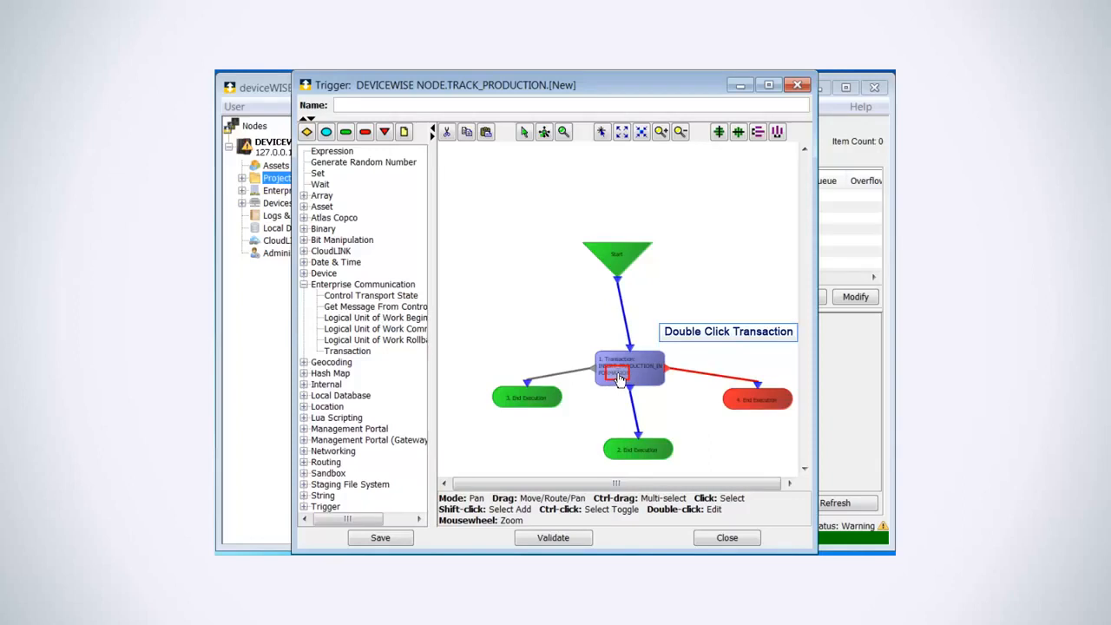
double_click(620, 379)
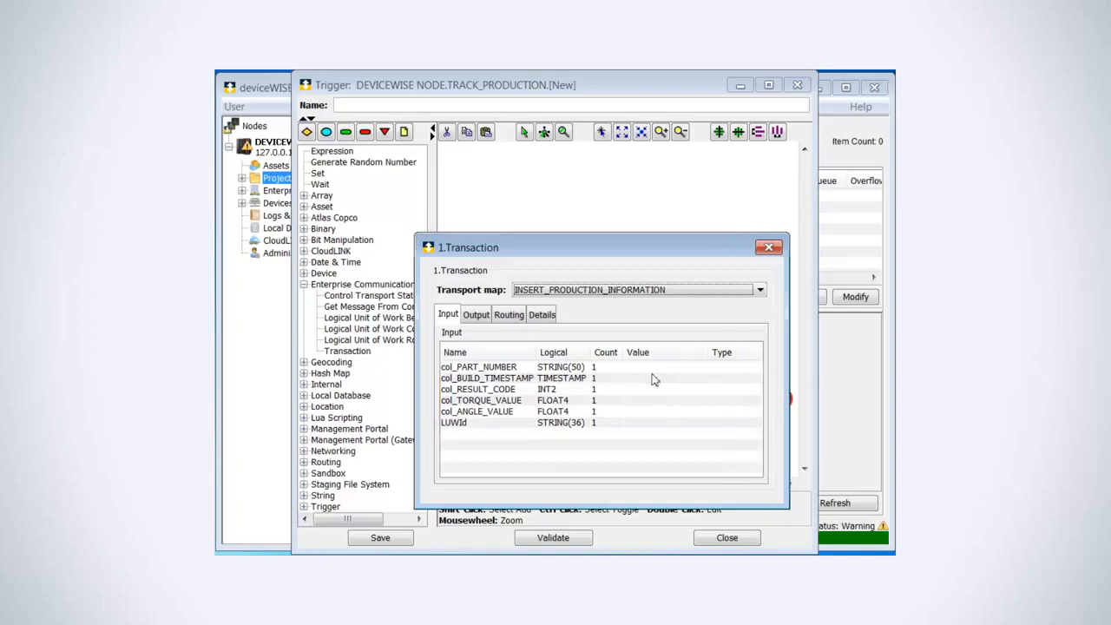
click(668, 380)
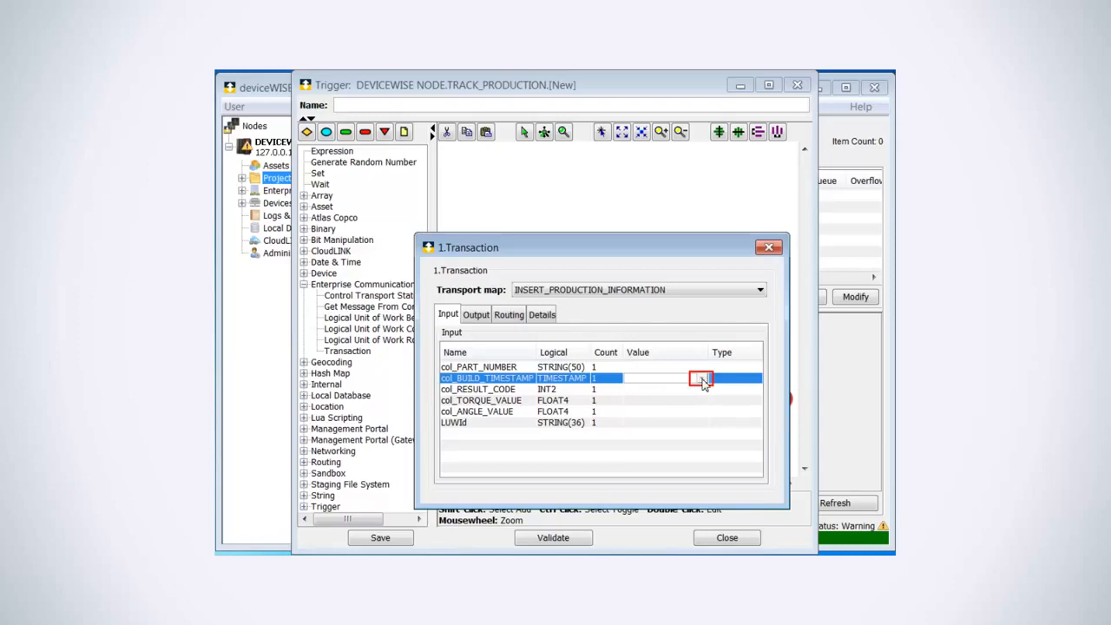
click(702, 380)
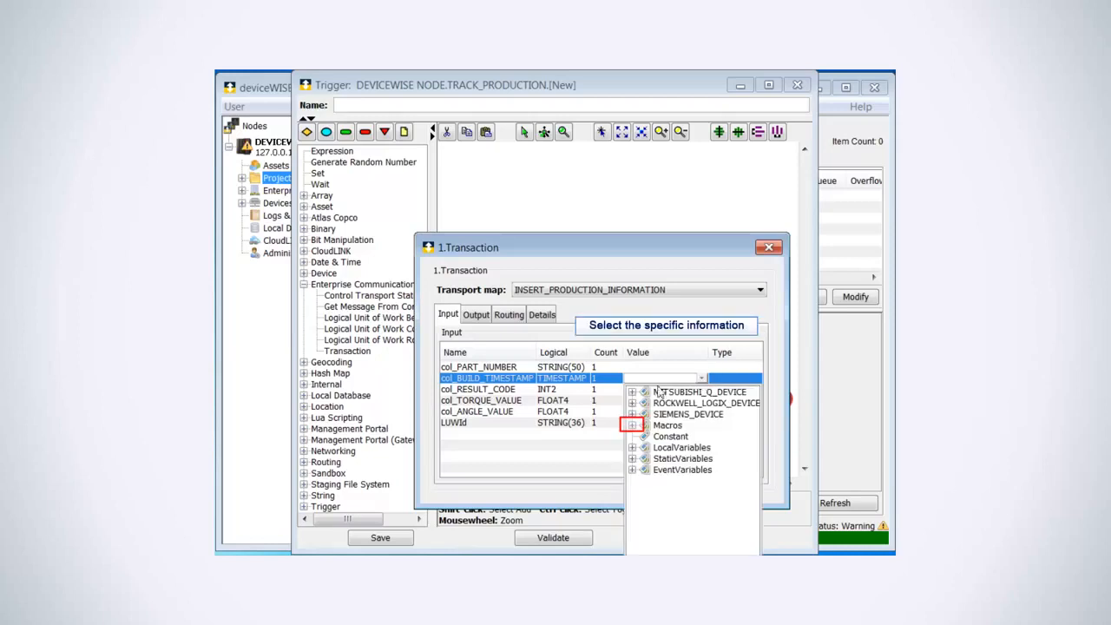
click(633, 425)
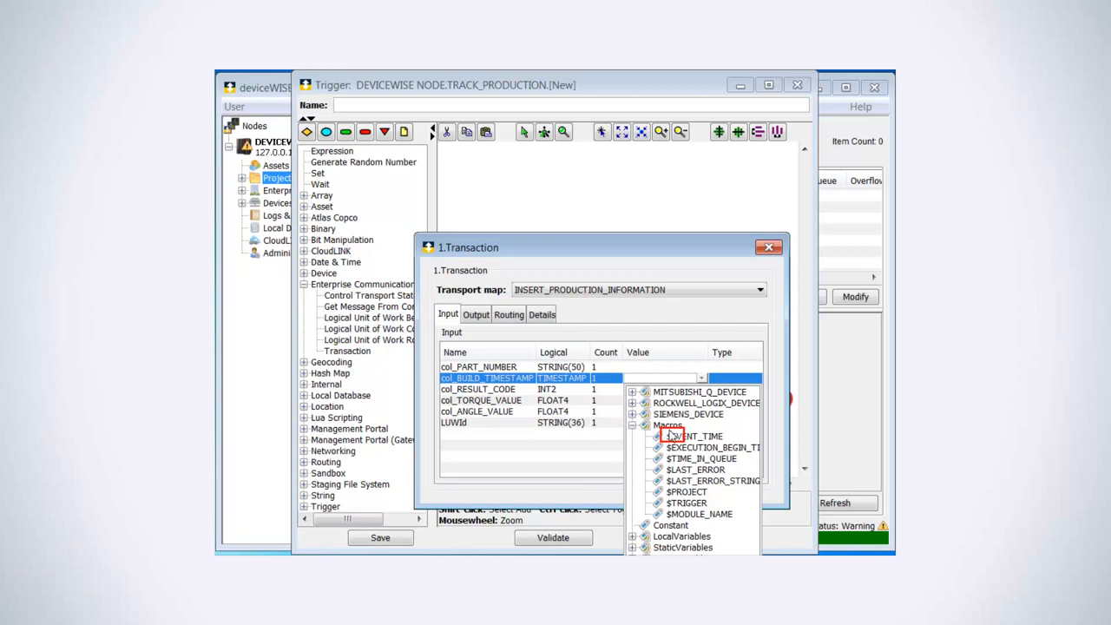
click(675, 436)
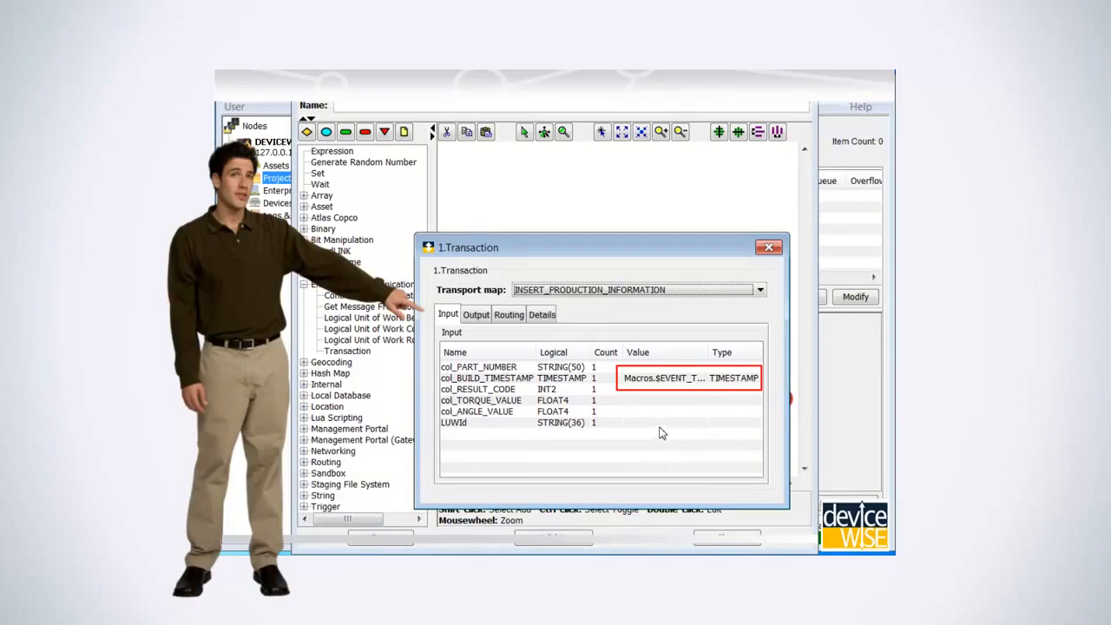
Map col_PART_NUMBER, col_RESULT_CODE, col_TORQUE_VALUE and col_ANGLE_VALUE to SERIAL, RESULT, TORQUE and ANGLE under ROCKWELL_LOGIX_DEVICE.PD, and close the Transaction's settings.
click(650, 367)
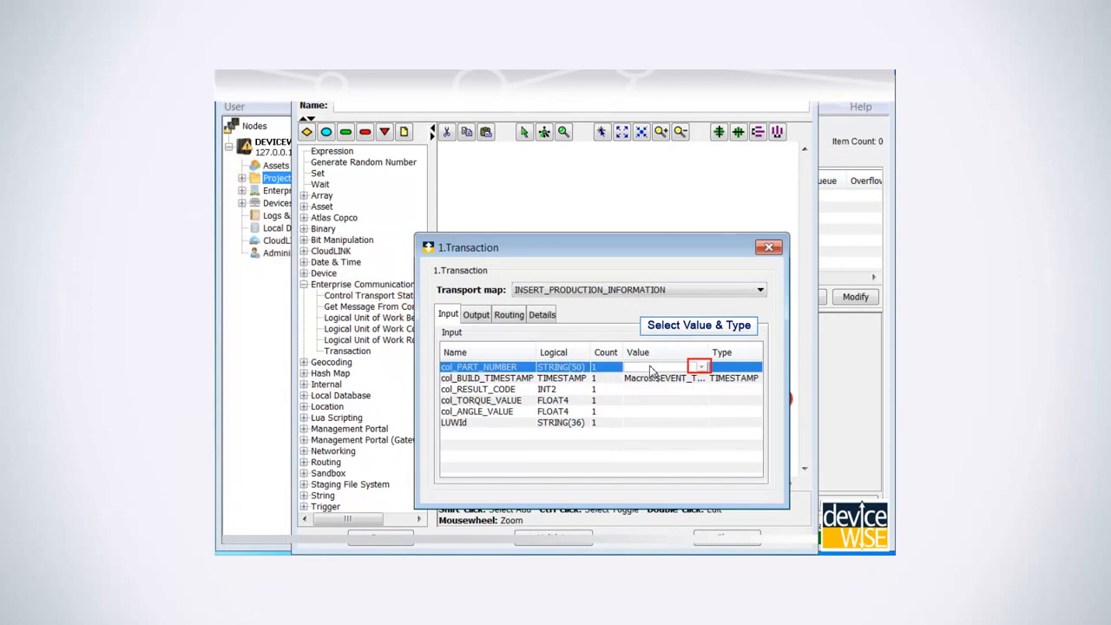
click(701, 367)
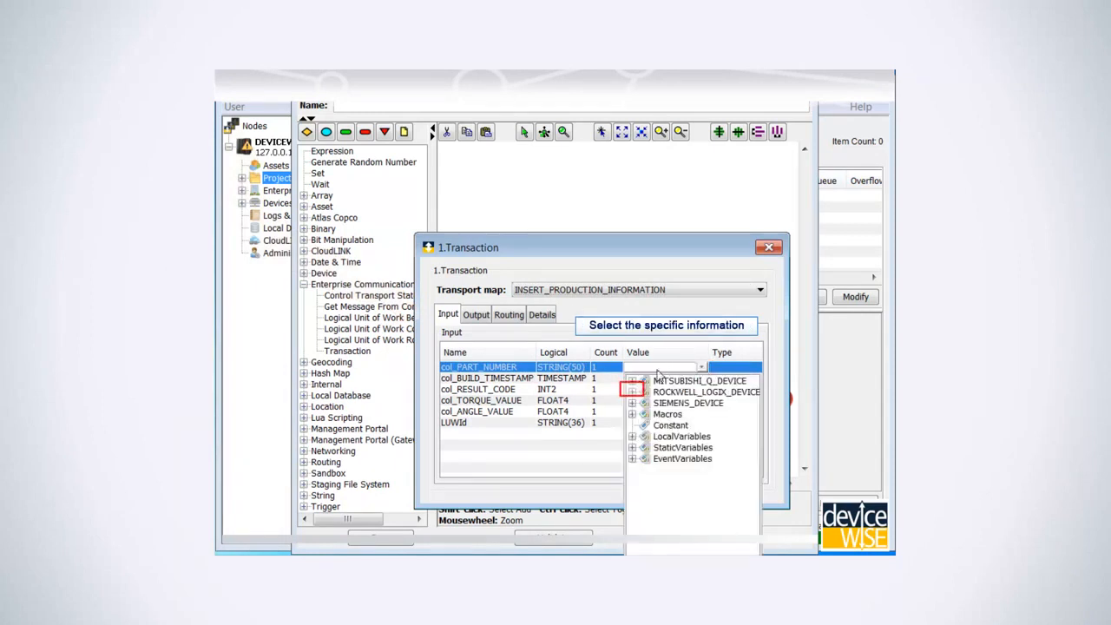
click(632, 391)
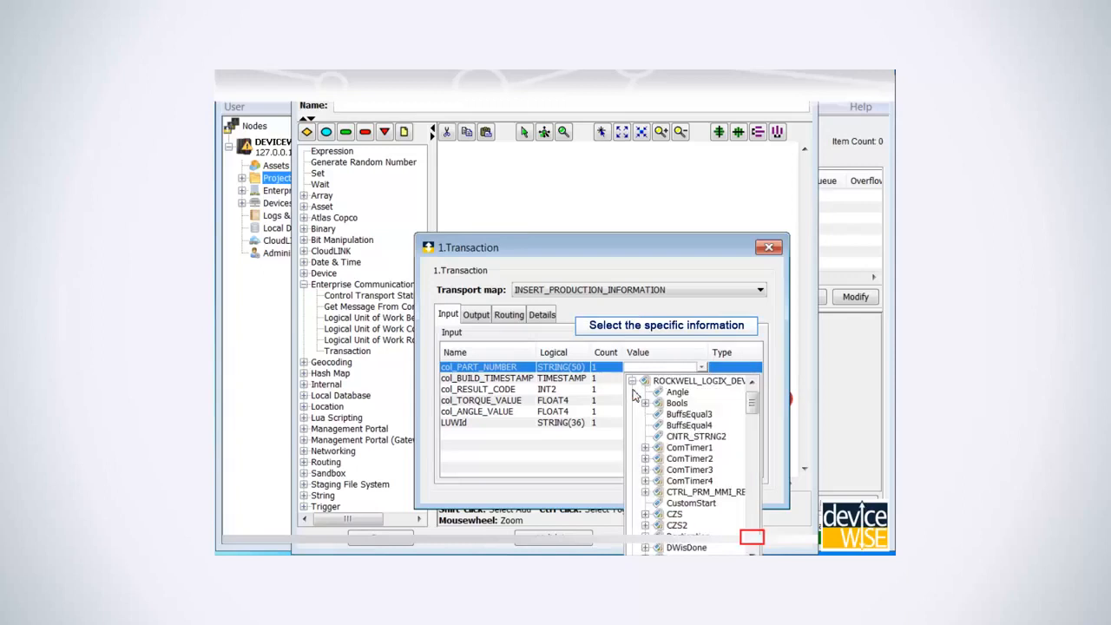
click(753, 540)
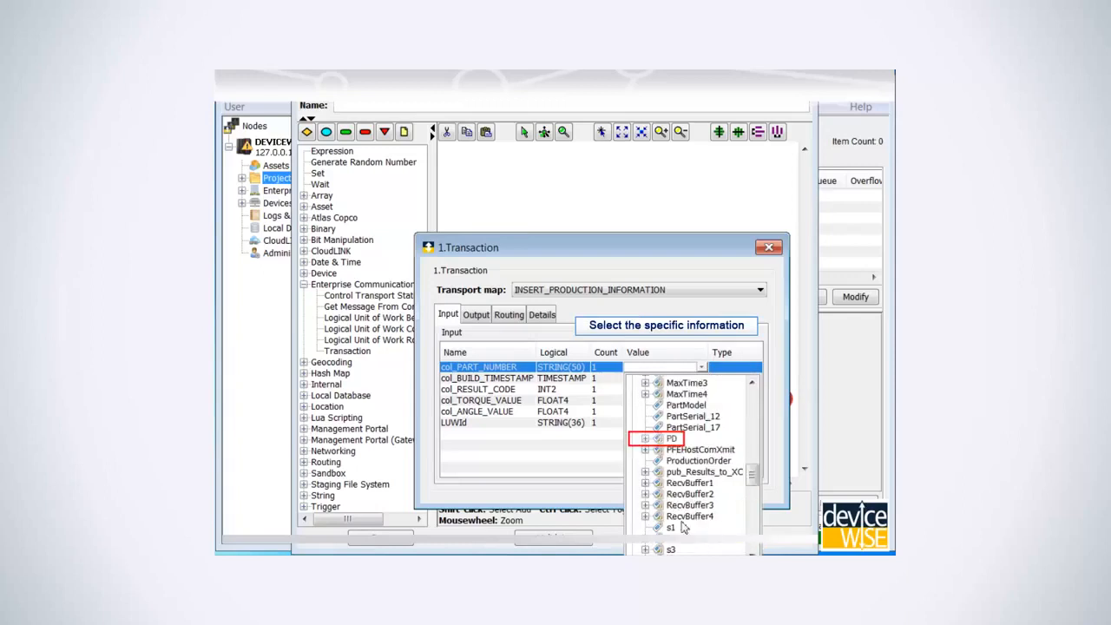
click(644, 438)
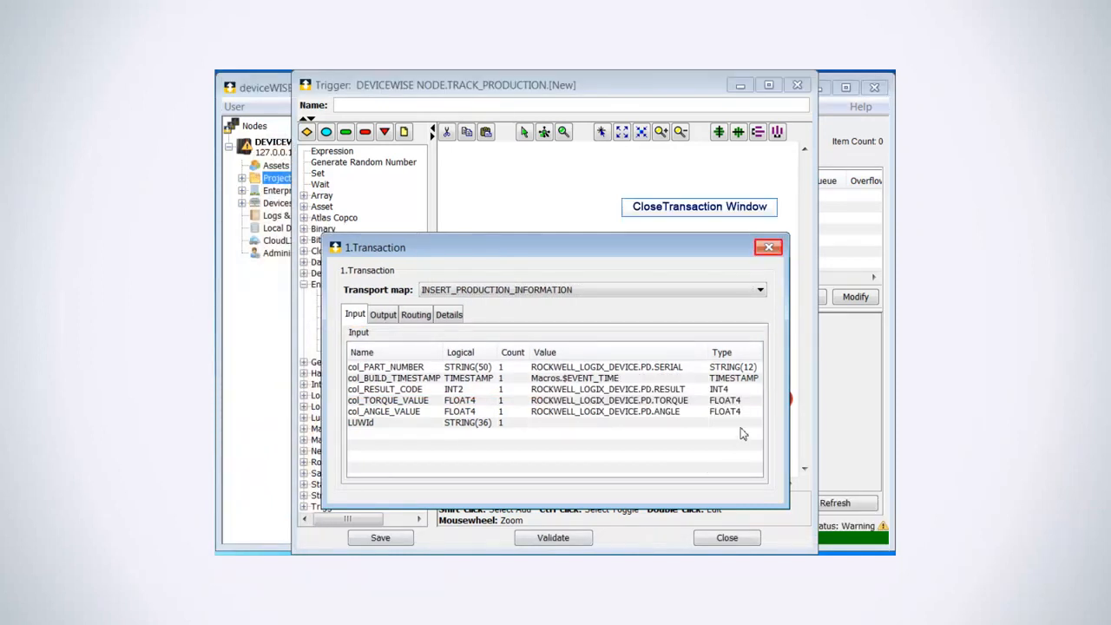
click(768, 252)
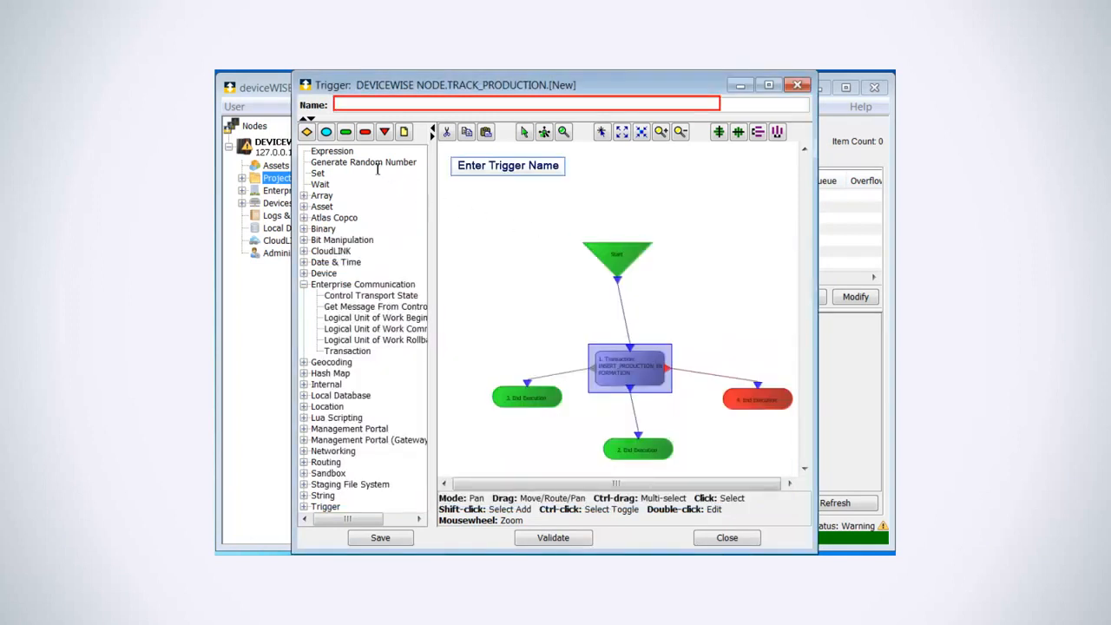
Name the trigger RECORD_PRODUCTION_INFO.
click(347, 107)
text(RECORD_)
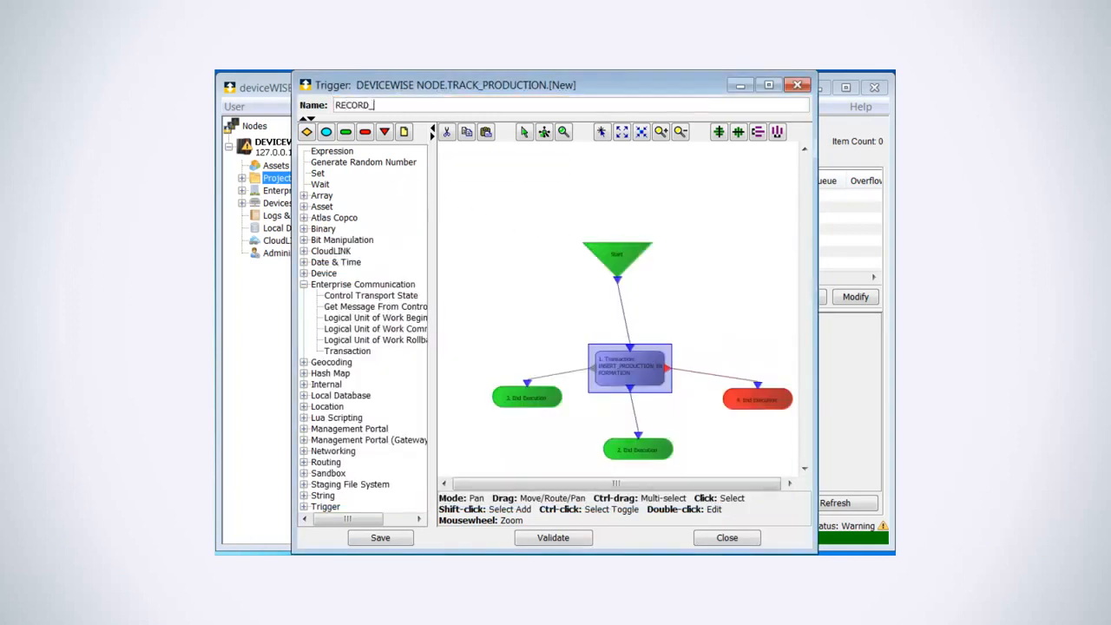
text(PRODUCTION_INFO)
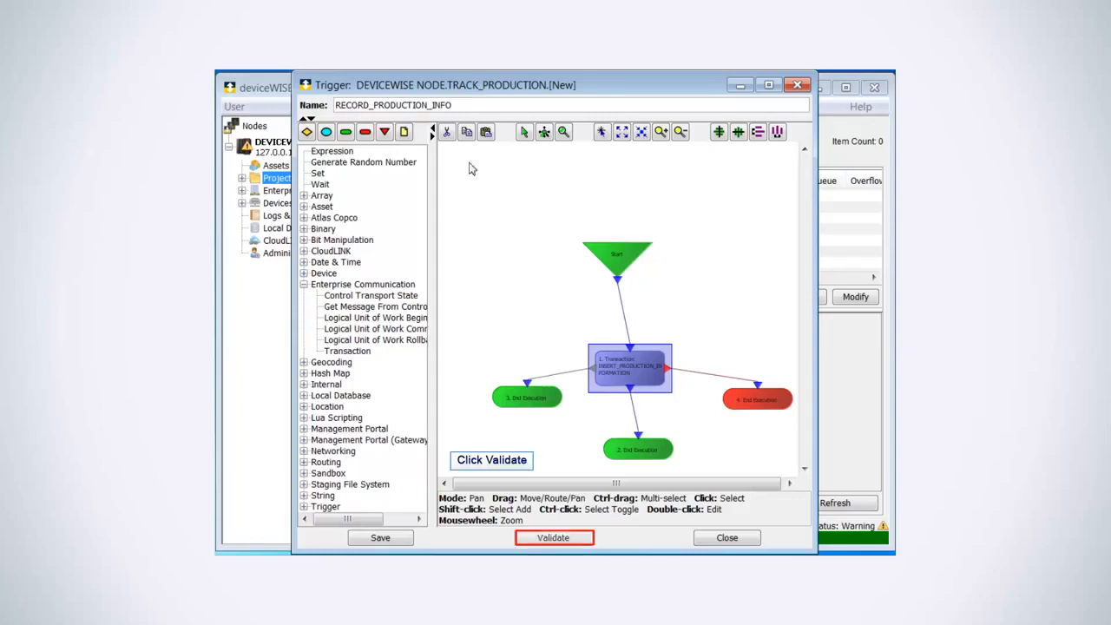
Validate the RECORD_PRODUCTION_INFO trigger definition and save the trigger to the TRACK_PRODUCTION project.
click(552, 539)
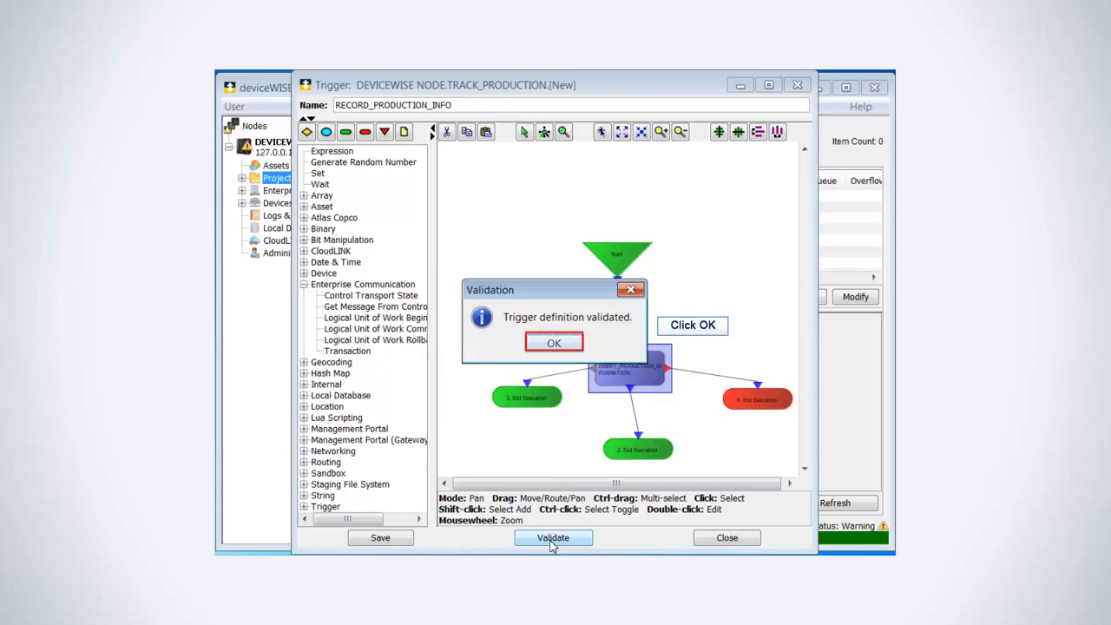
click(553, 345)
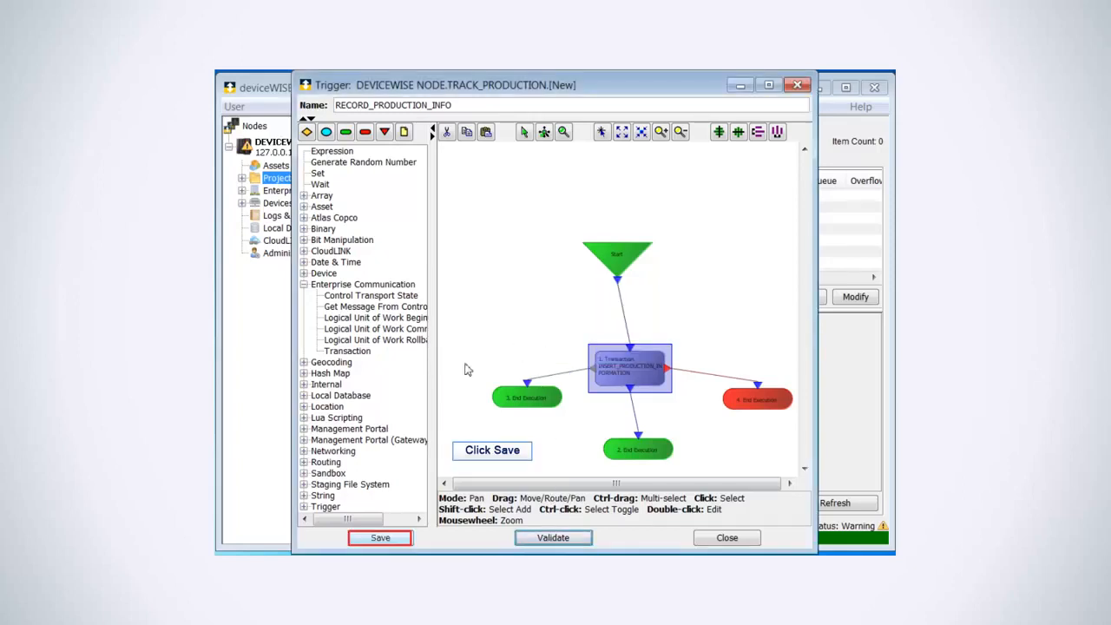
click(380, 538)
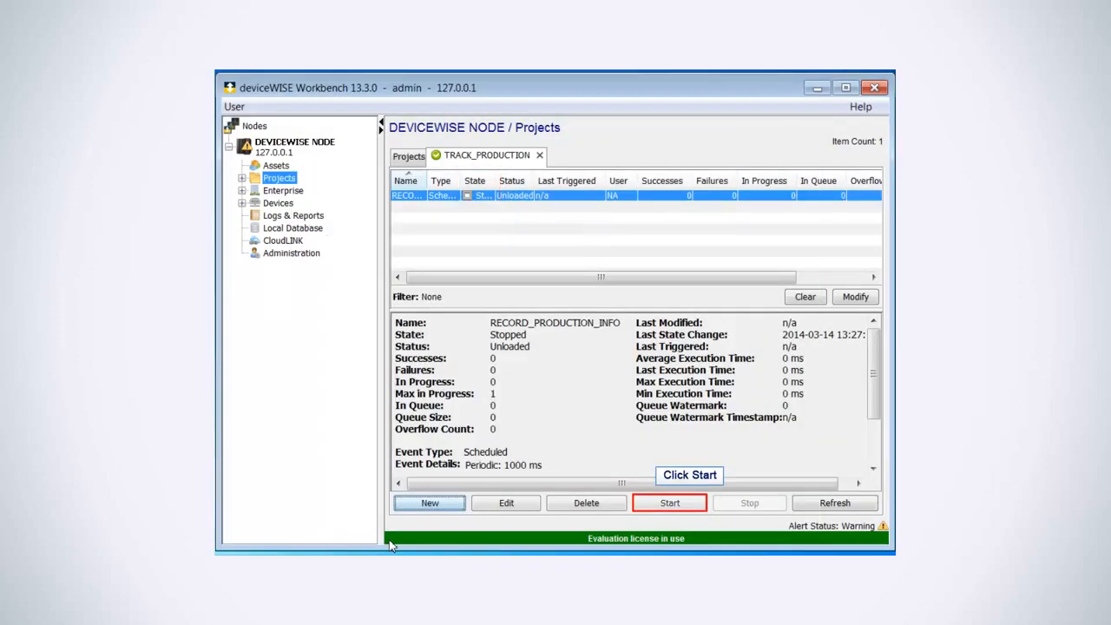
Start the RECORD_PRODUCTION_INFO trigger, refresh its execution statistics several times while it runs, and stop it.
click(675, 505)
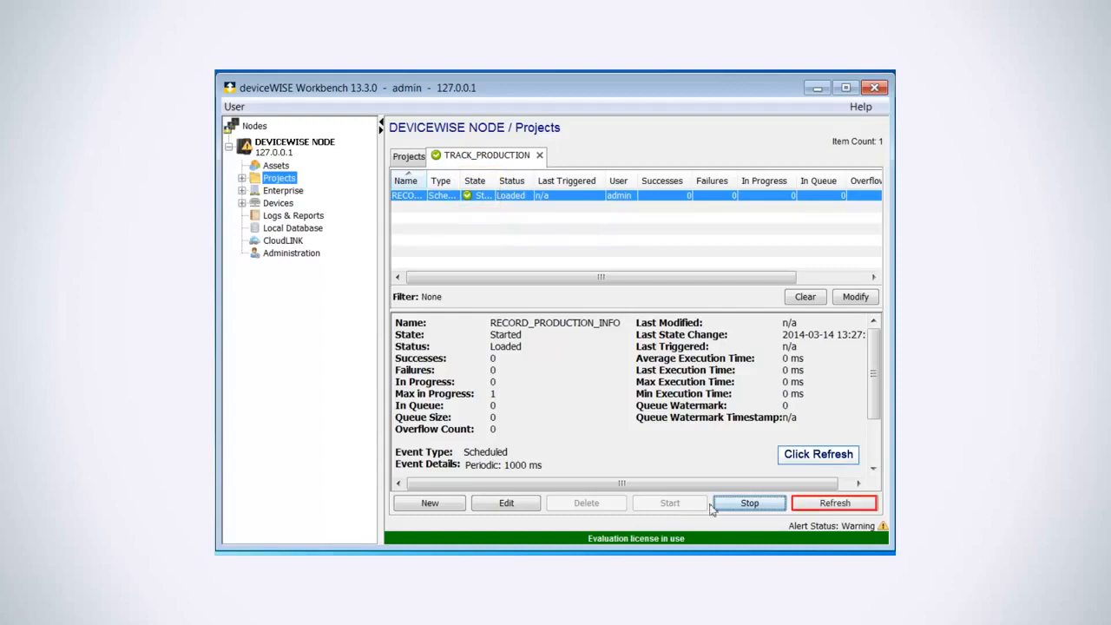
click(819, 505)
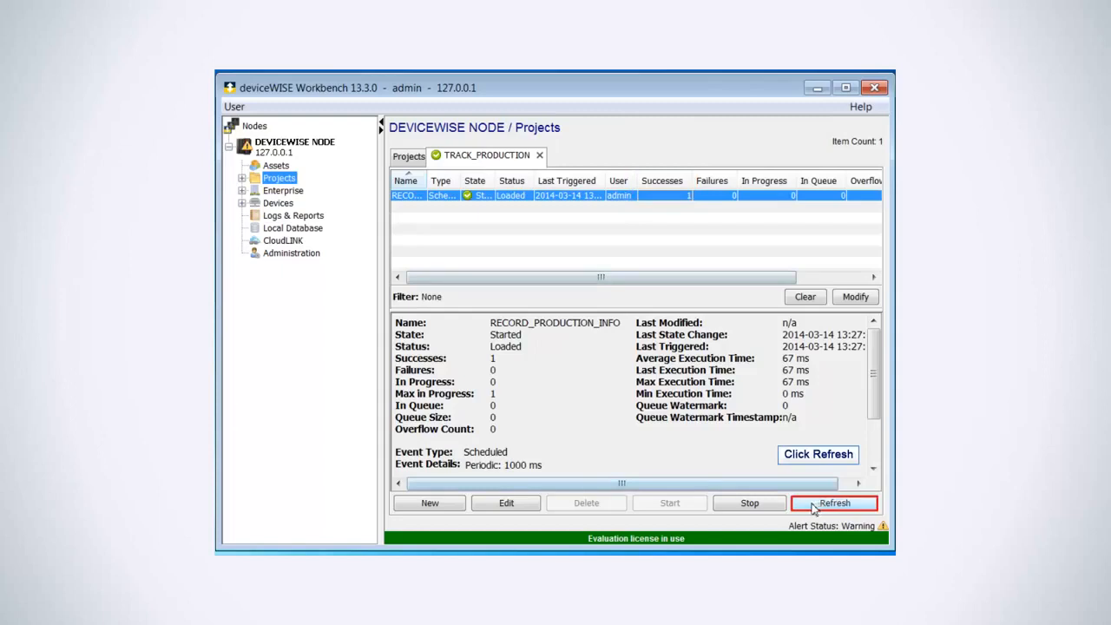
click(813, 510)
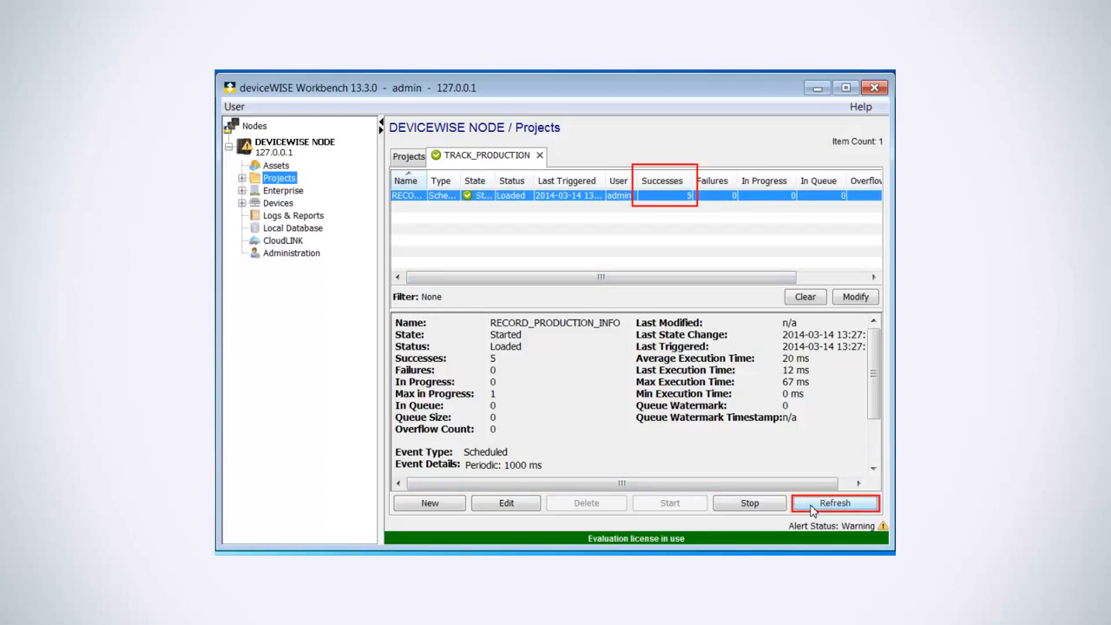
click(813, 510)
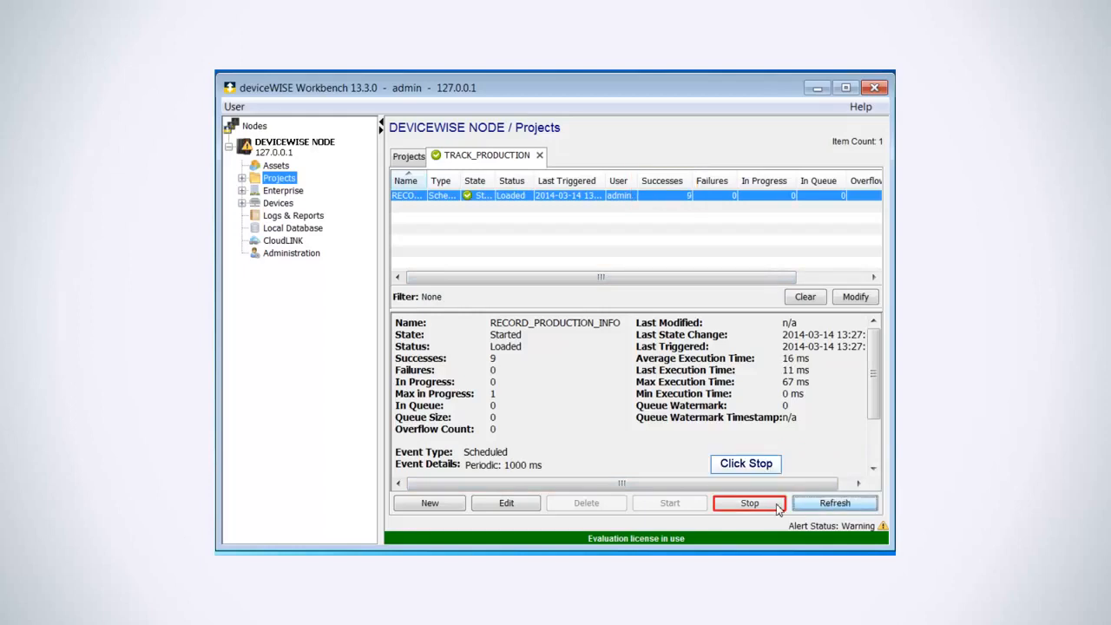
click(769, 509)
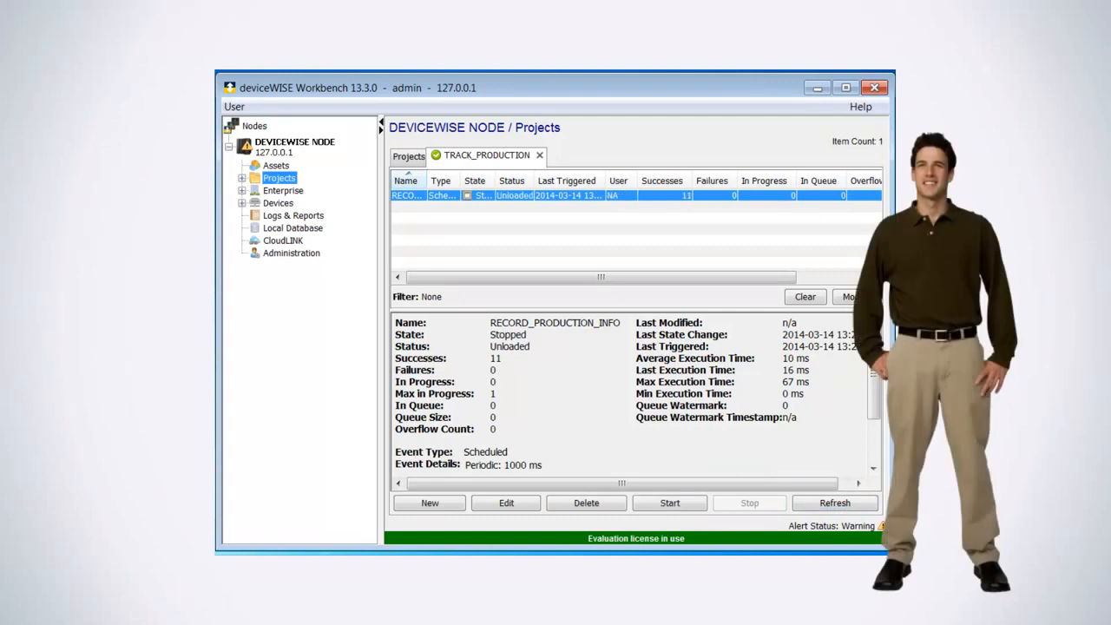